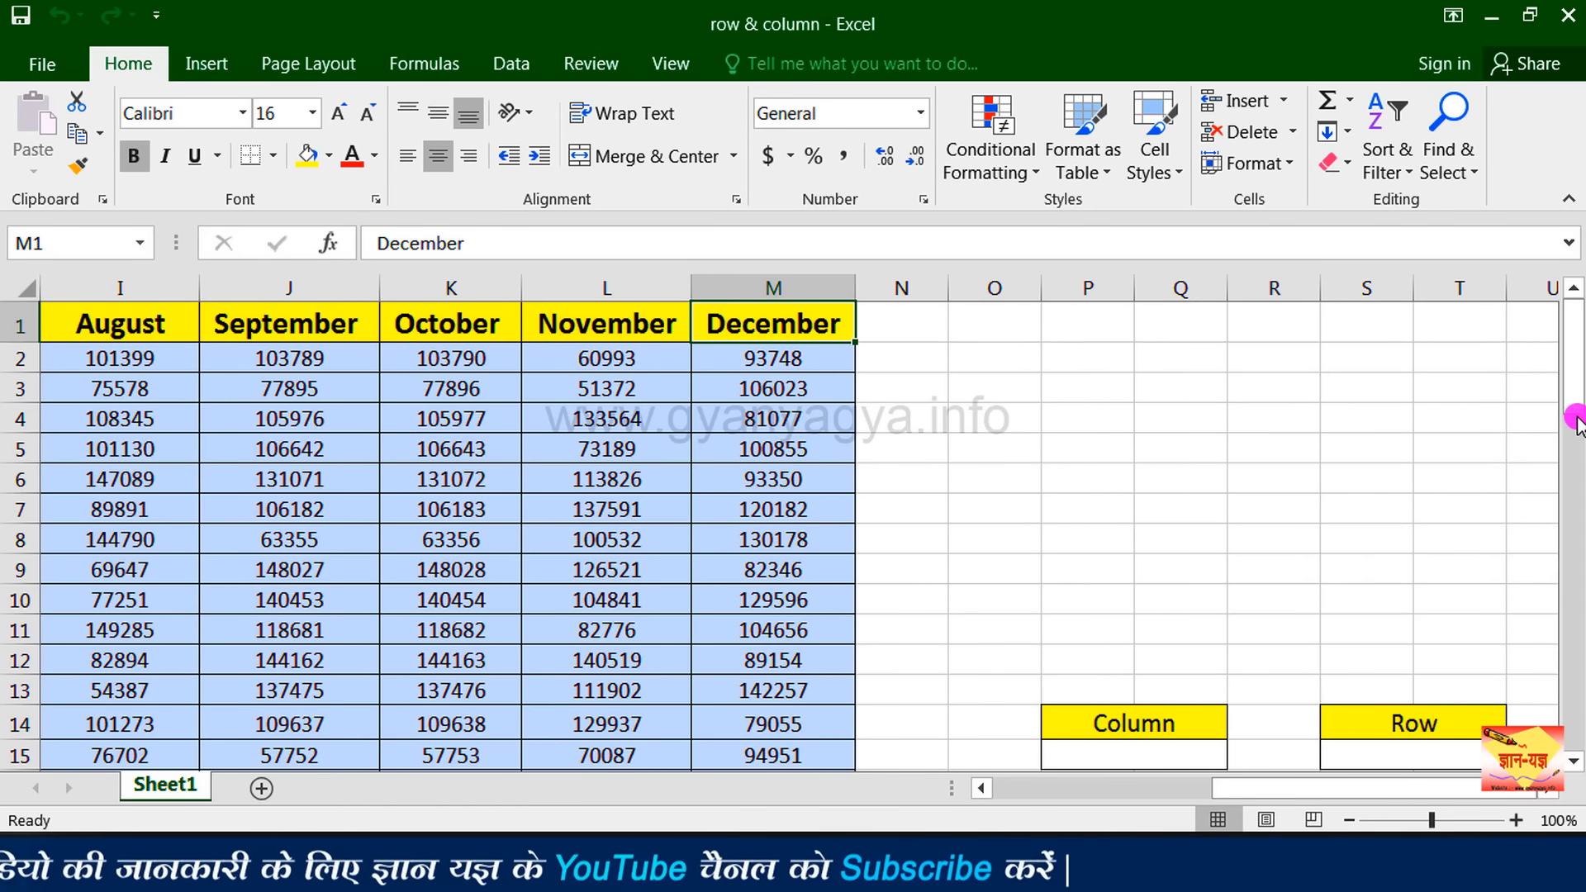
Step: Examine the sales table's month headings through December and the empty Column and Row boxes beside the table
{"action": "left_click_drag", "start_coordinate": [1574, 403], "coordinate": [1574, 466]}
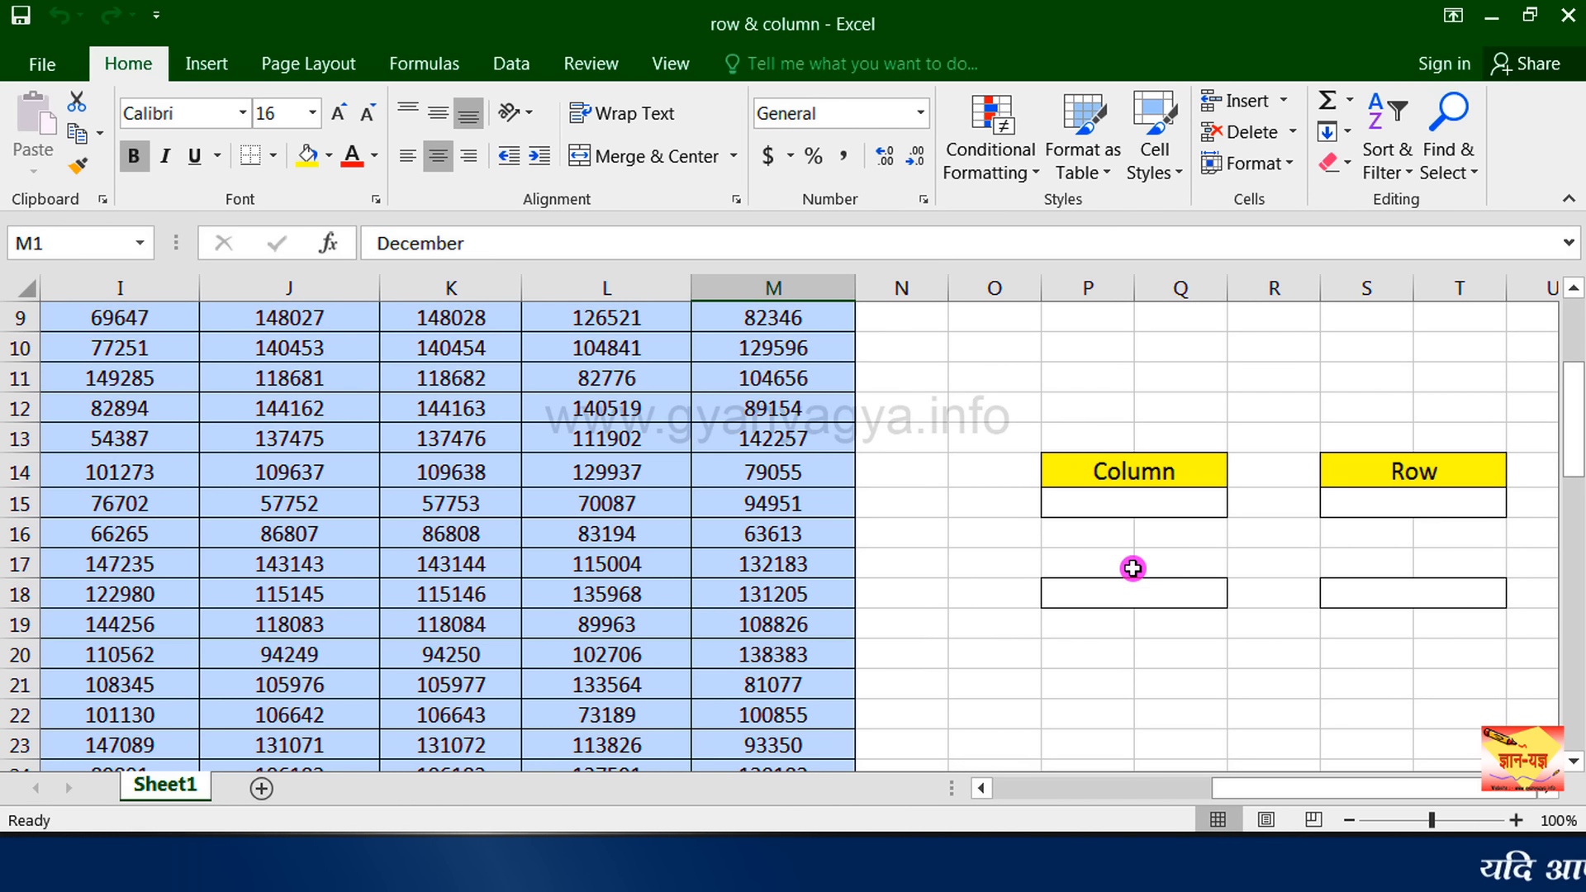
{"action": "key", "text": "ctrl+Home"}
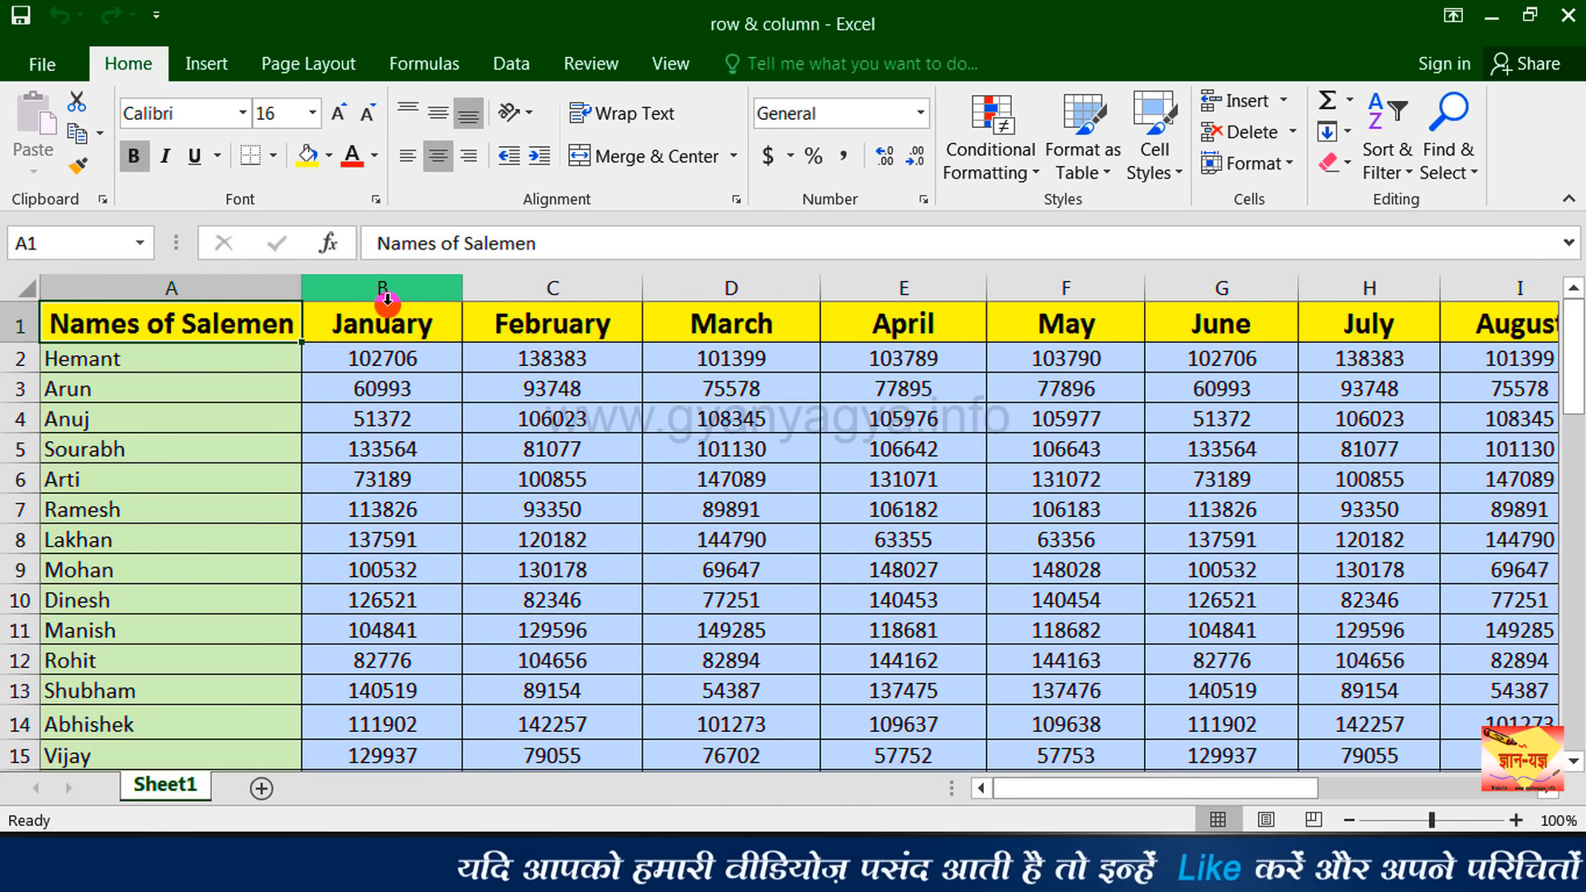
{"action": "left_click", "coordinate": [679, 337]}
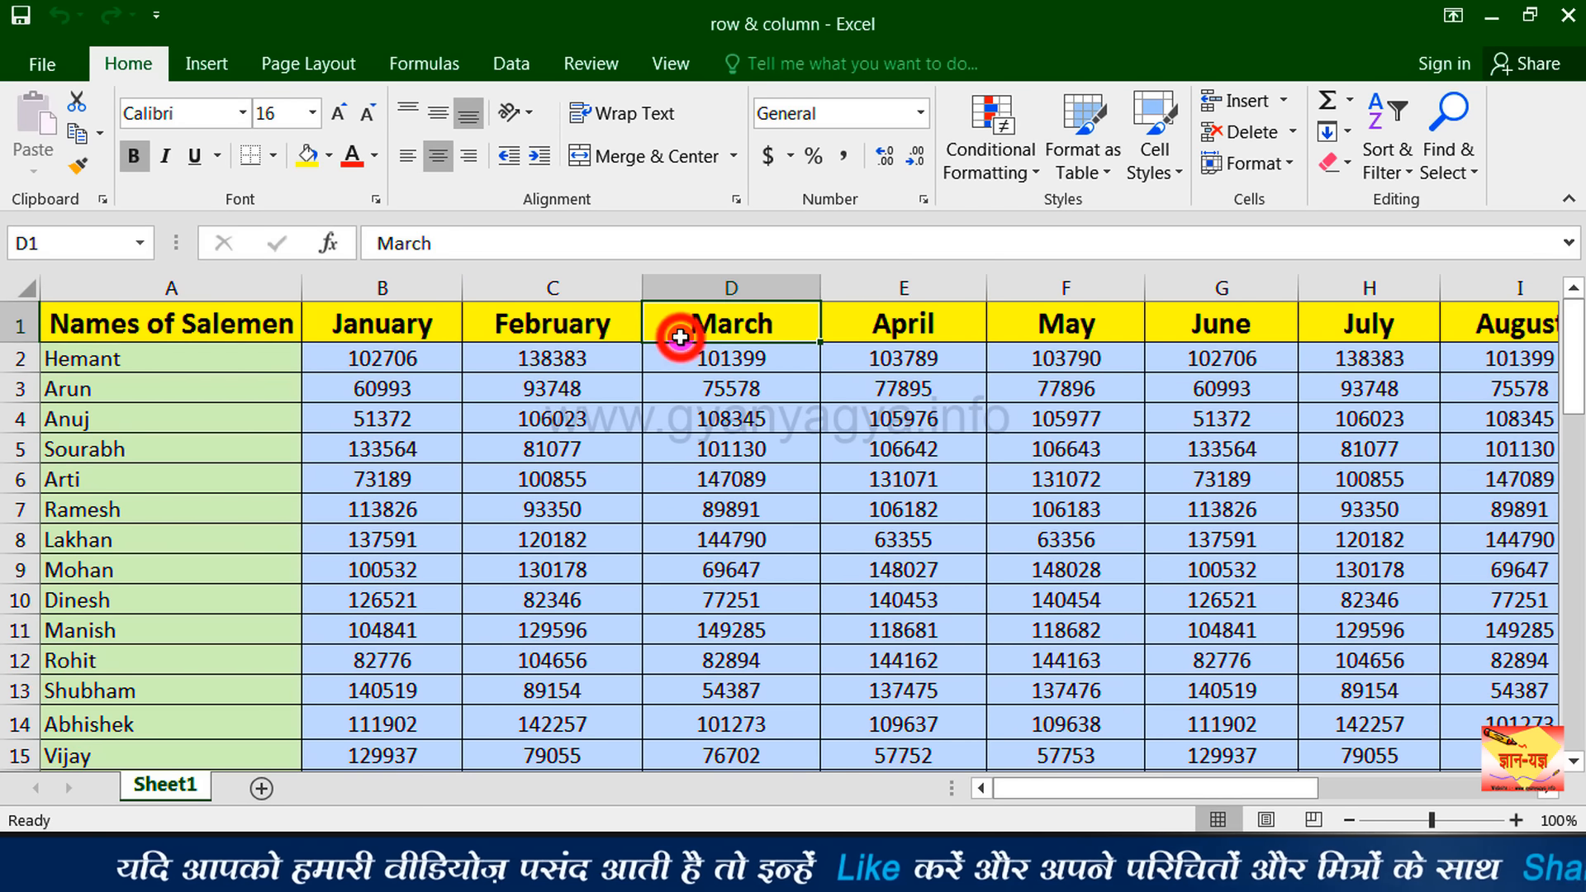
{"action": "key", "text": "Right"}
{"action": "key", "text": "Right"}
{"action": "key", "text": "Right"}
{"action": "key", "text": "Right"}
{"action": "key", "text": "Right"}
{"action": "key", "text": "Right"}
{"action": "key", "text": "Right"}
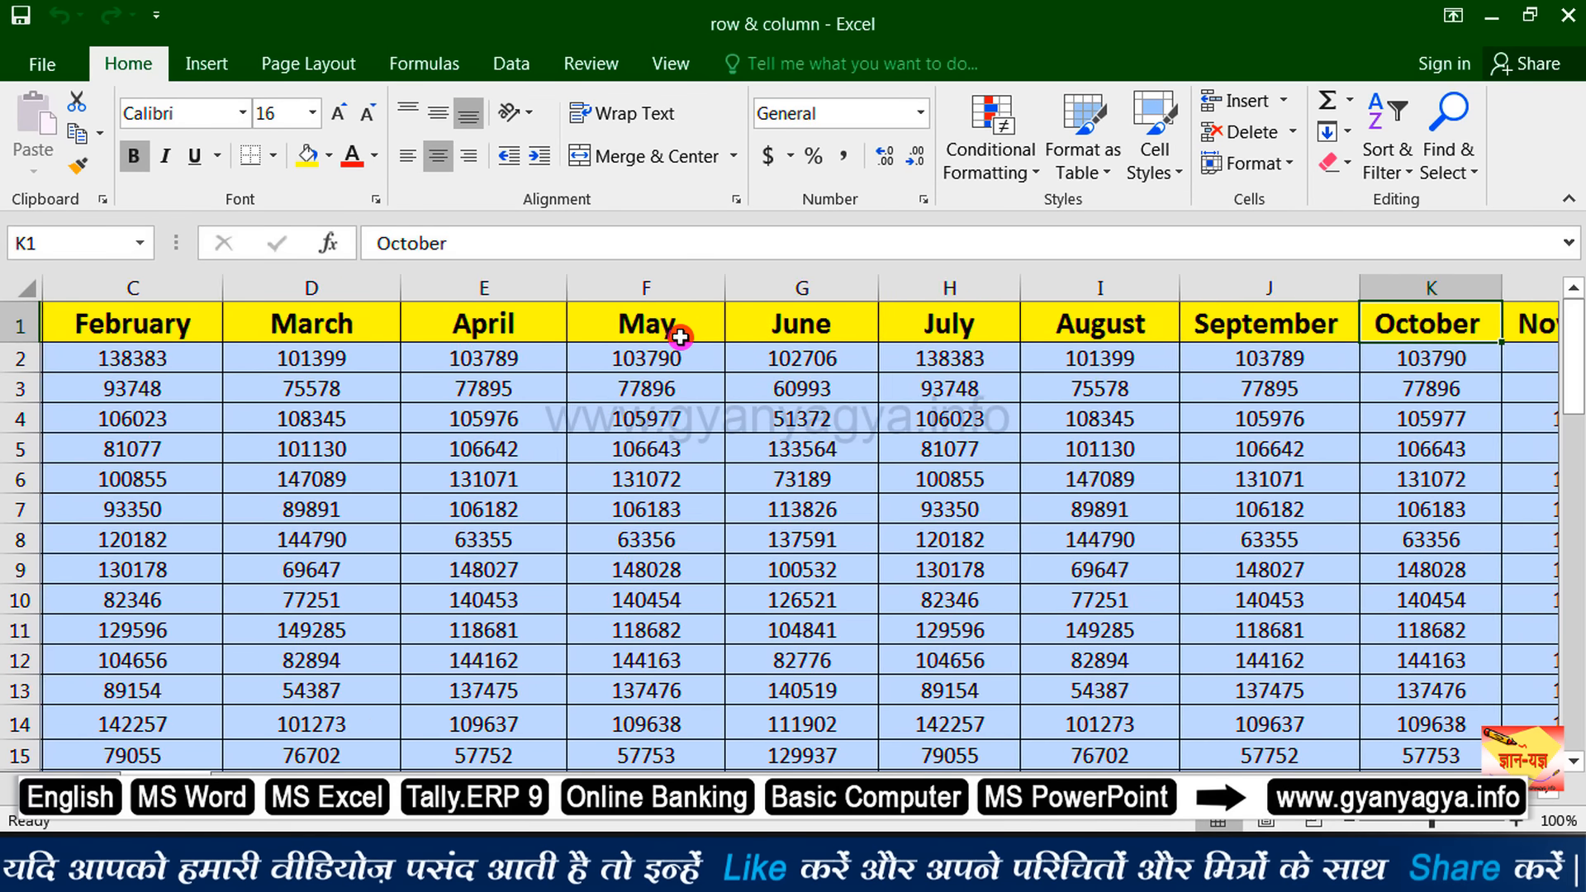
{"action": "key", "text": "Right"}
{"action": "key", "text": "Right"}
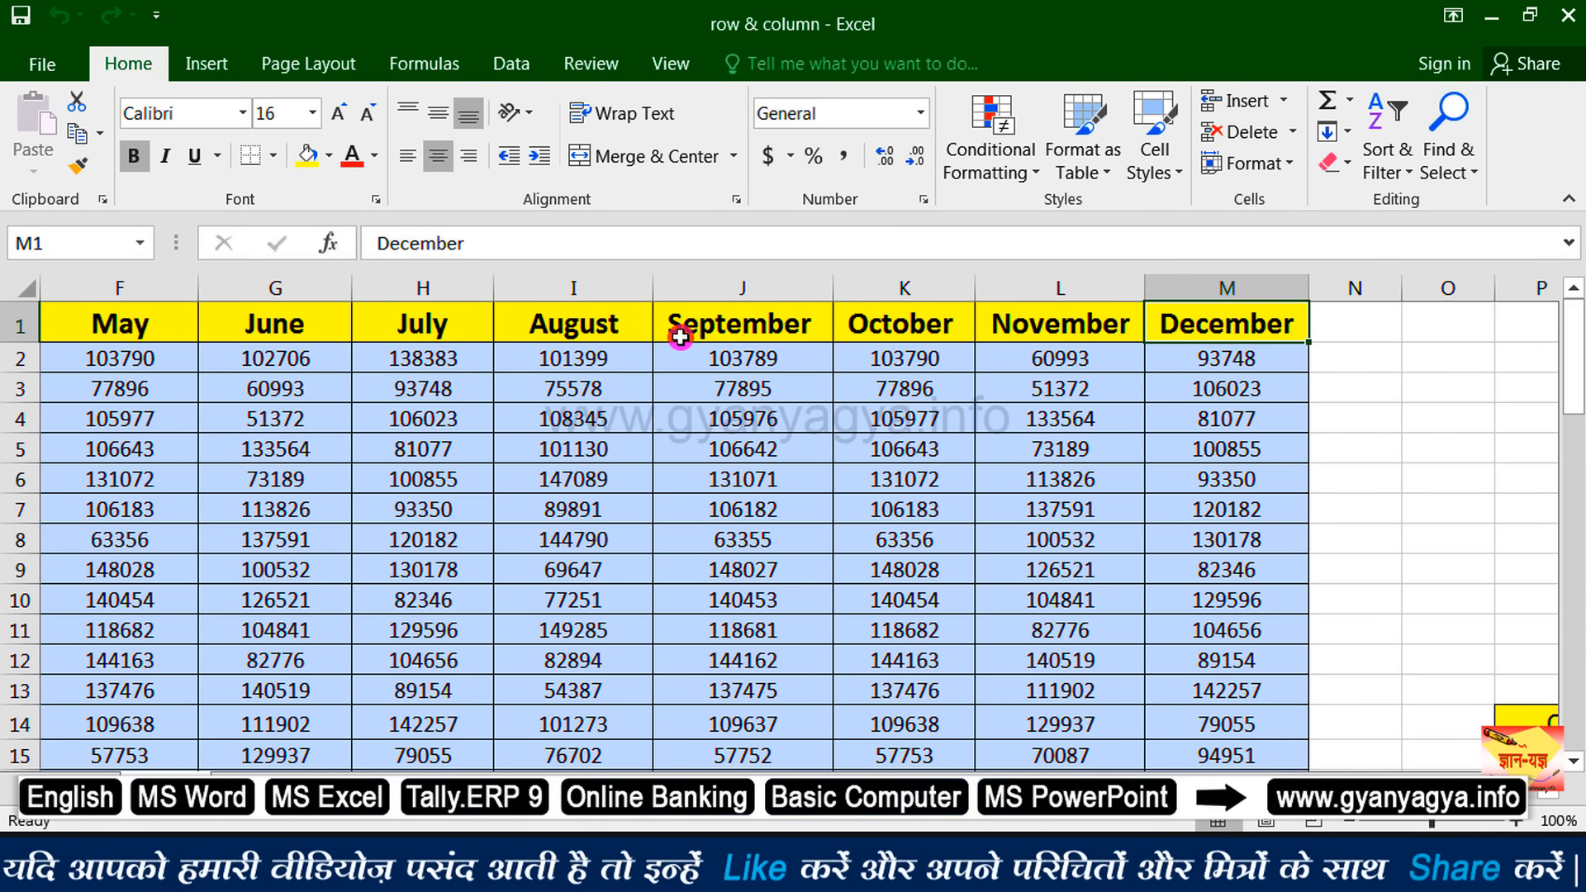
{"action": "key", "text": "Right"}
{"action": "key", "text": "Right"}
{"action": "key", "text": "Right"}
{"action": "key", "text": "Right"}
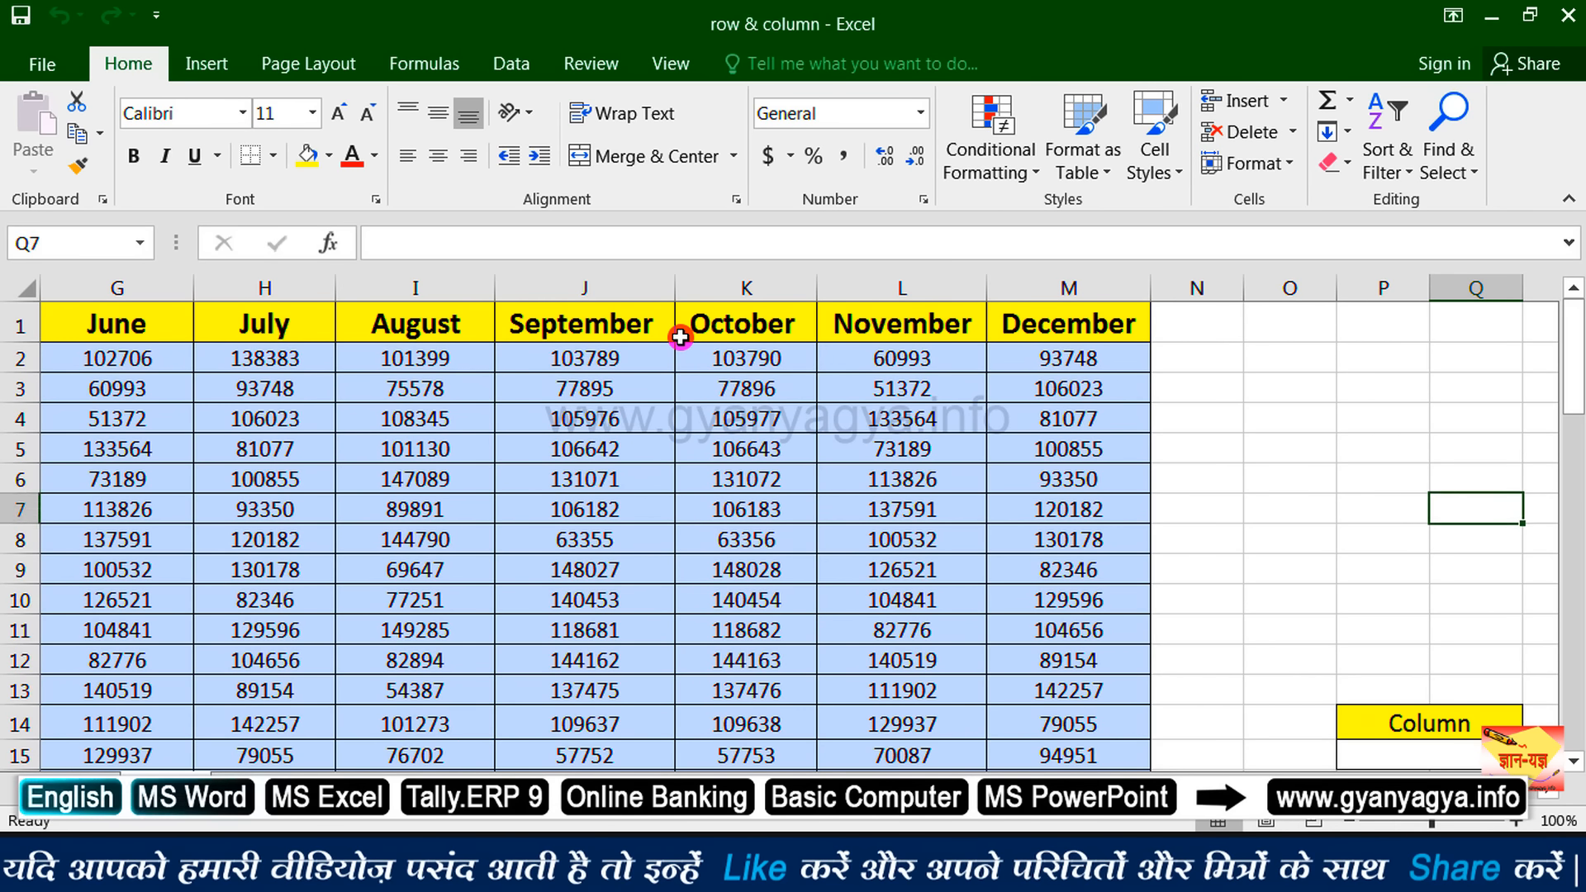
{"action": "key", "text": "Down"}
{"action": "key", "text": "Down"}
{"action": "key", "text": "Down"}
{"action": "key", "text": "Down"}
{"action": "key", "text": "Down"}
{"action": "key", "text": "Down"}
{"action": "key", "text": "Down"}
{"action": "key", "text": "Down"}
{"action": "key", "text": "Down"}
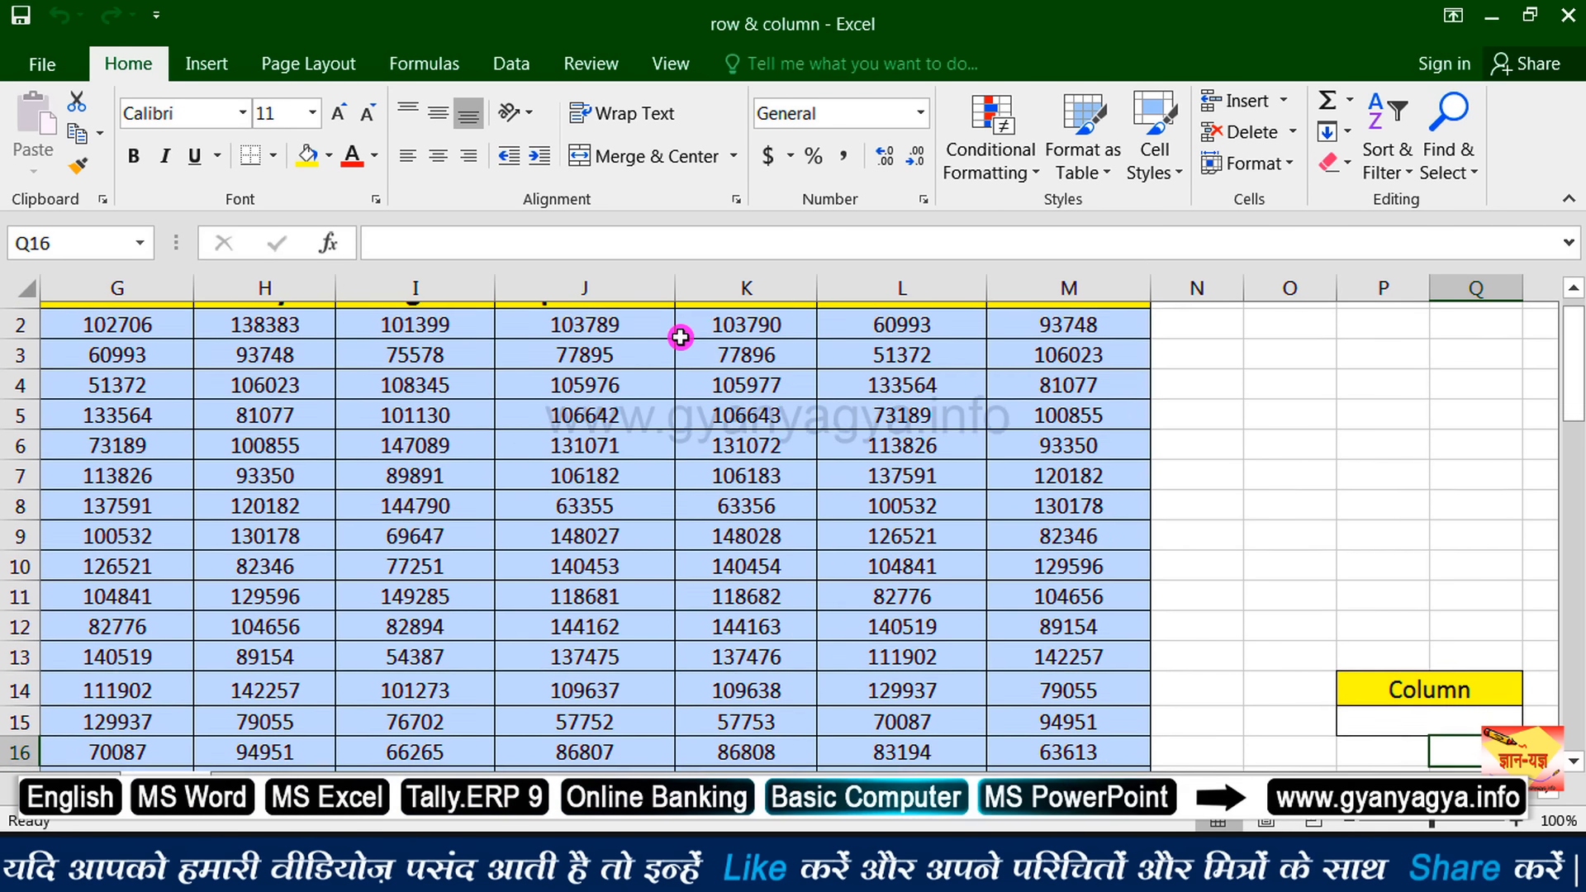
{"action": "key", "text": "Down"}
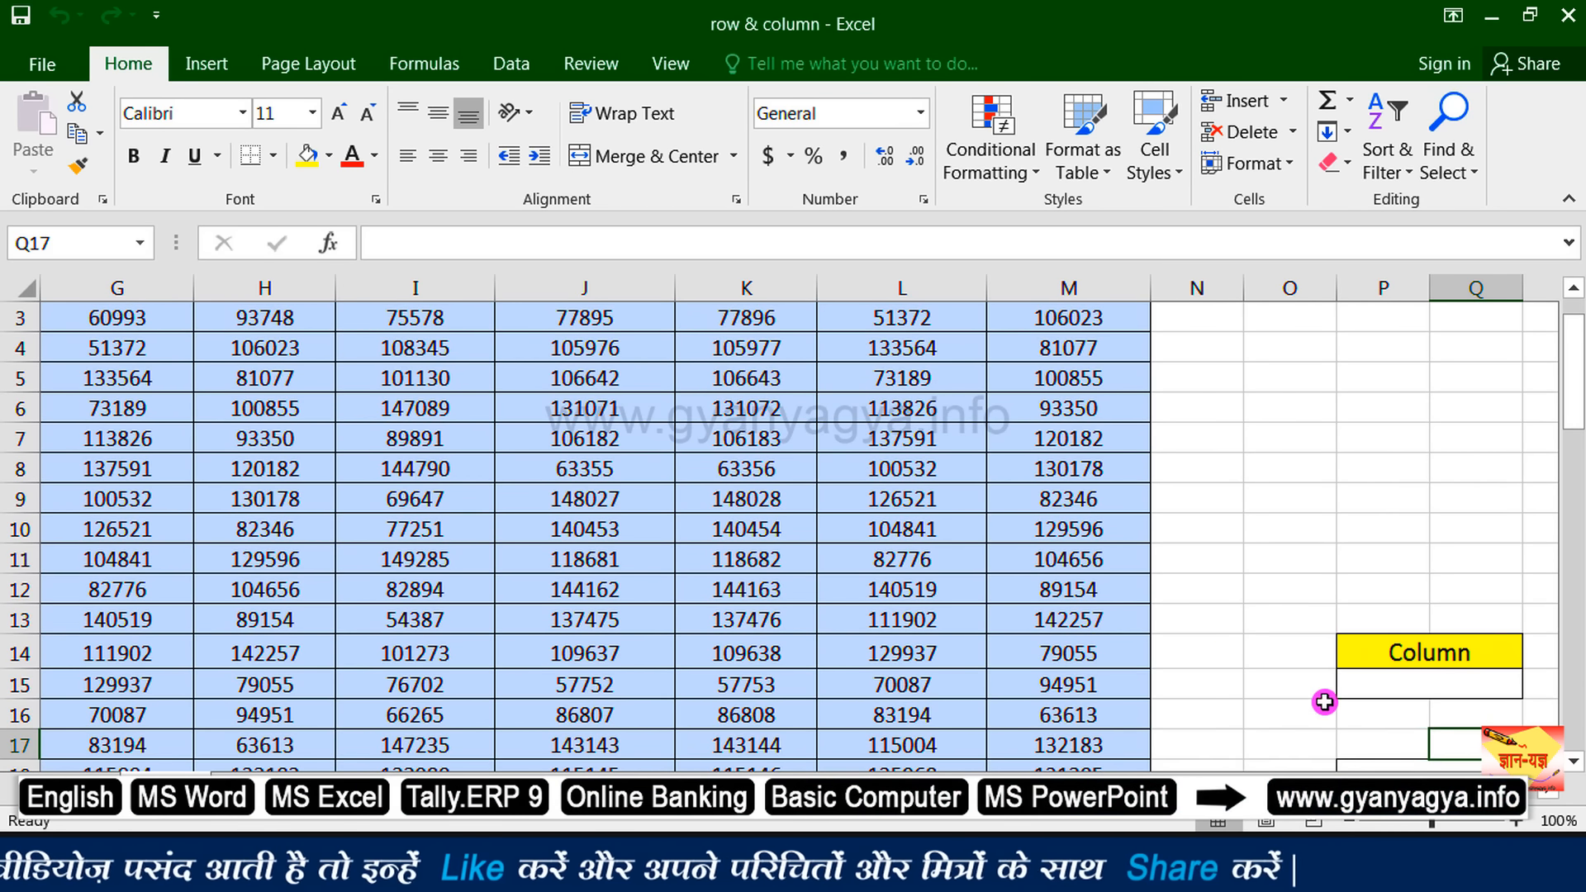
Step: Enter =COLUMN(M15) in cell P15 below the Column heading to return that reference's column number
{"action": "left_click", "coordinate": [1360, 685]}
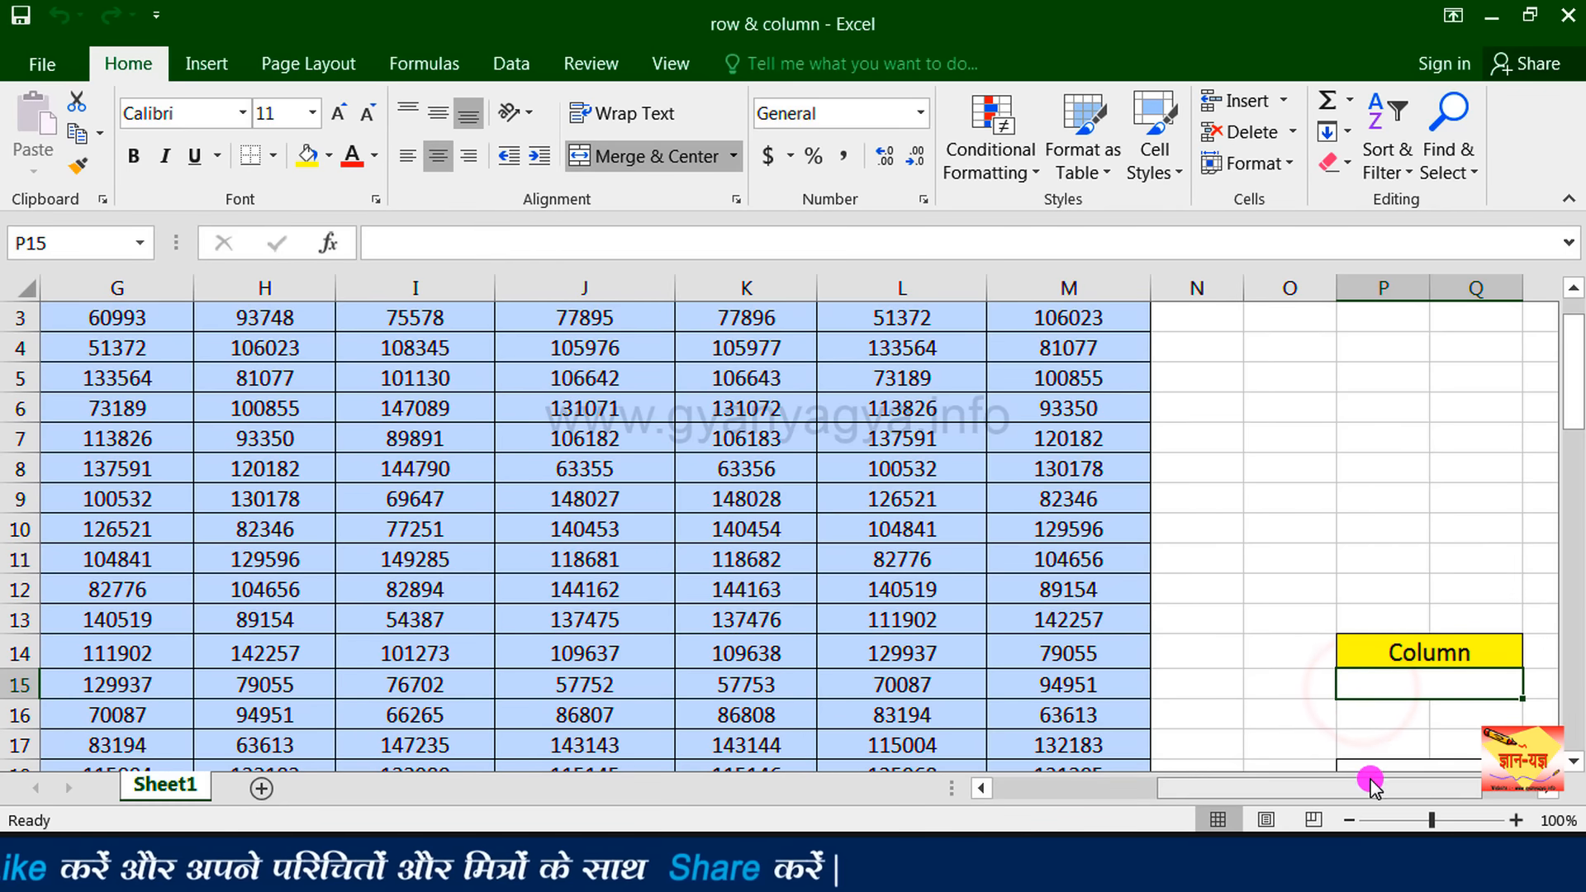
{"action": "left_click_drag", "start_coordinate": [1370, 784], "coordinate": [1425, 788]}
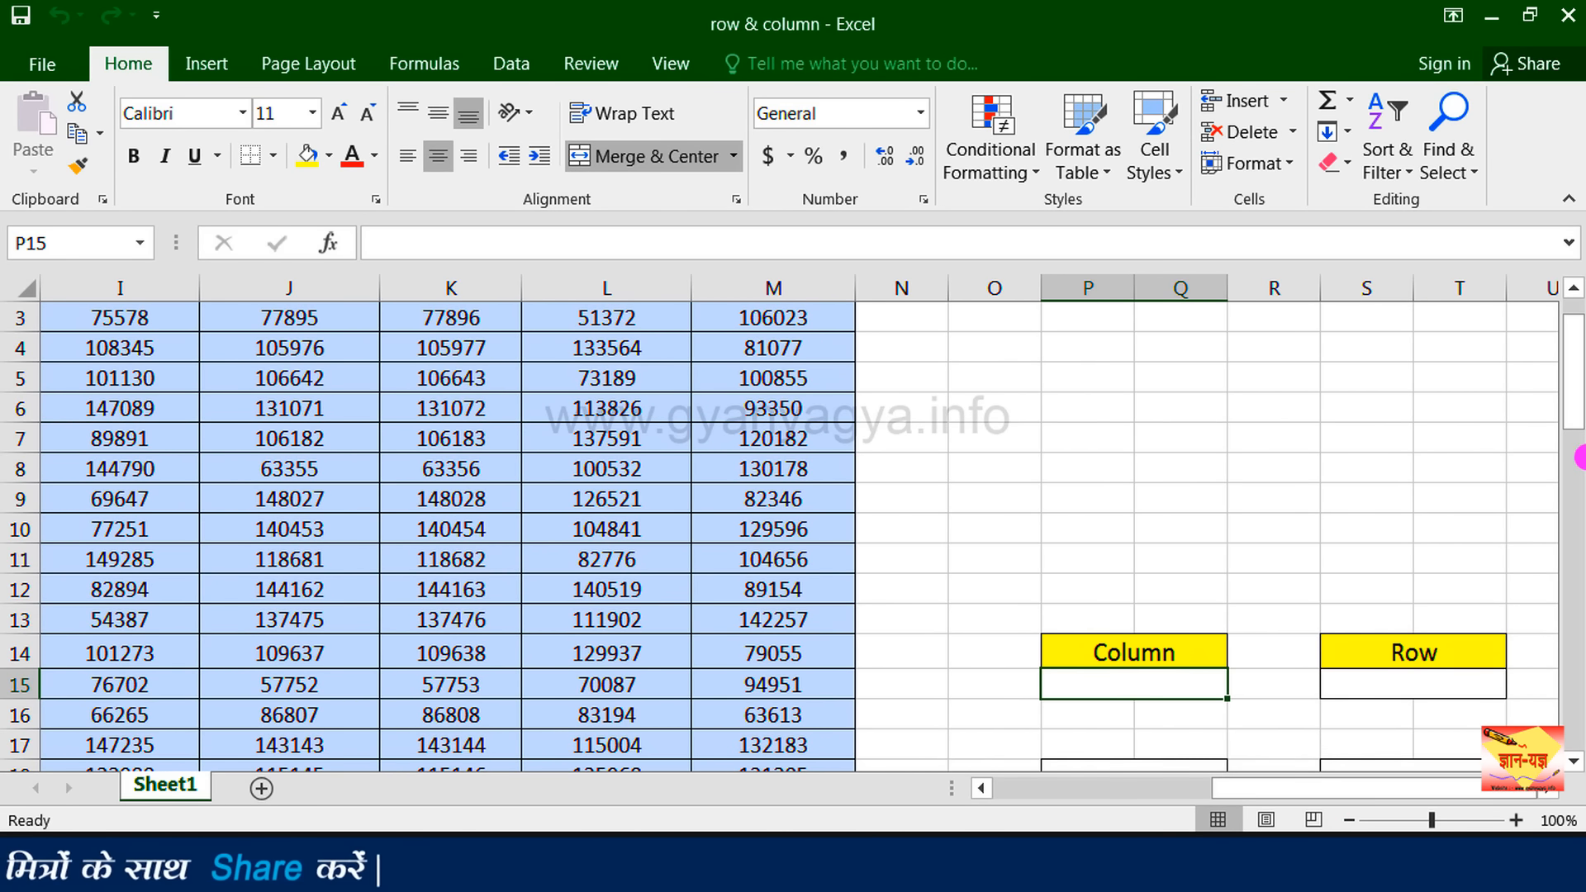
{"action": "left_click_drag", "start_coordinate": [1574, 409], "coordinate": [1574, 457]}
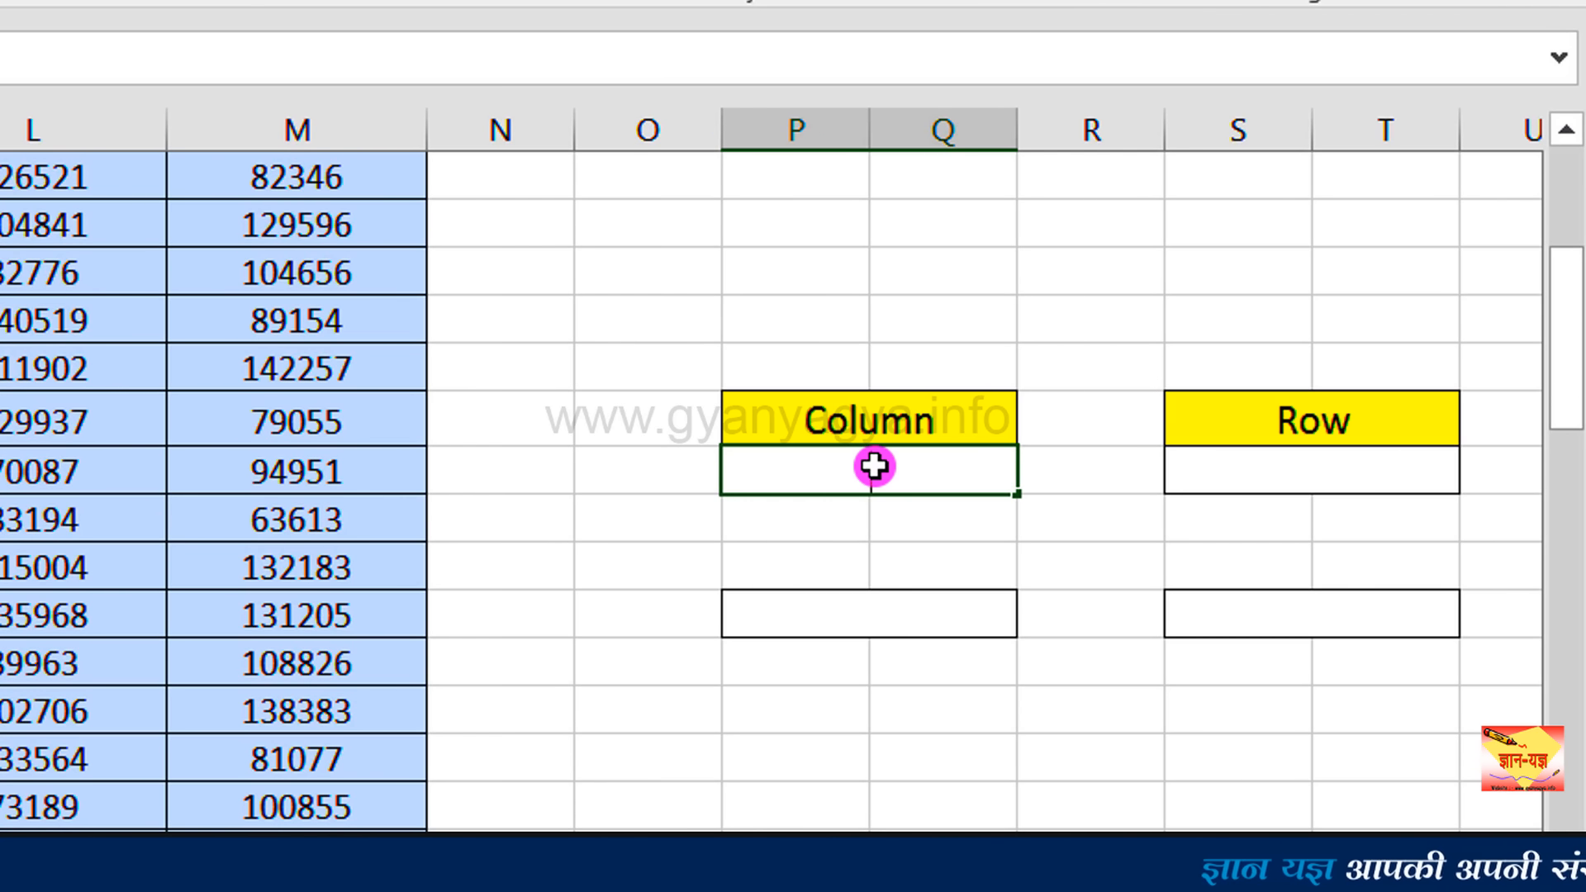
{"action": "type", "text": "="}
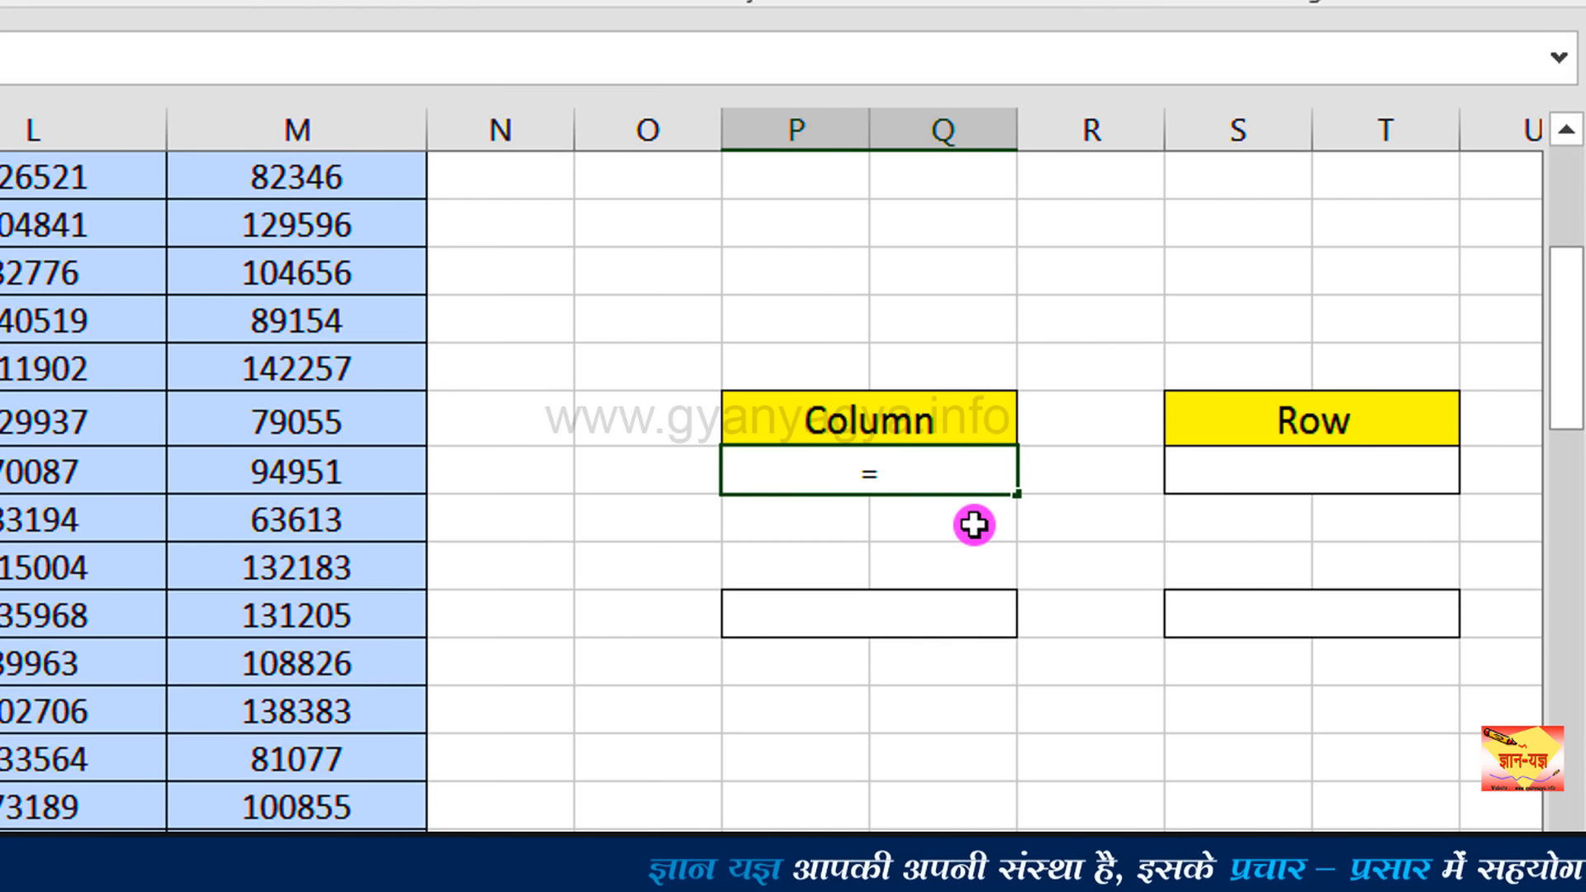
{"action": "type", "text": "column"}
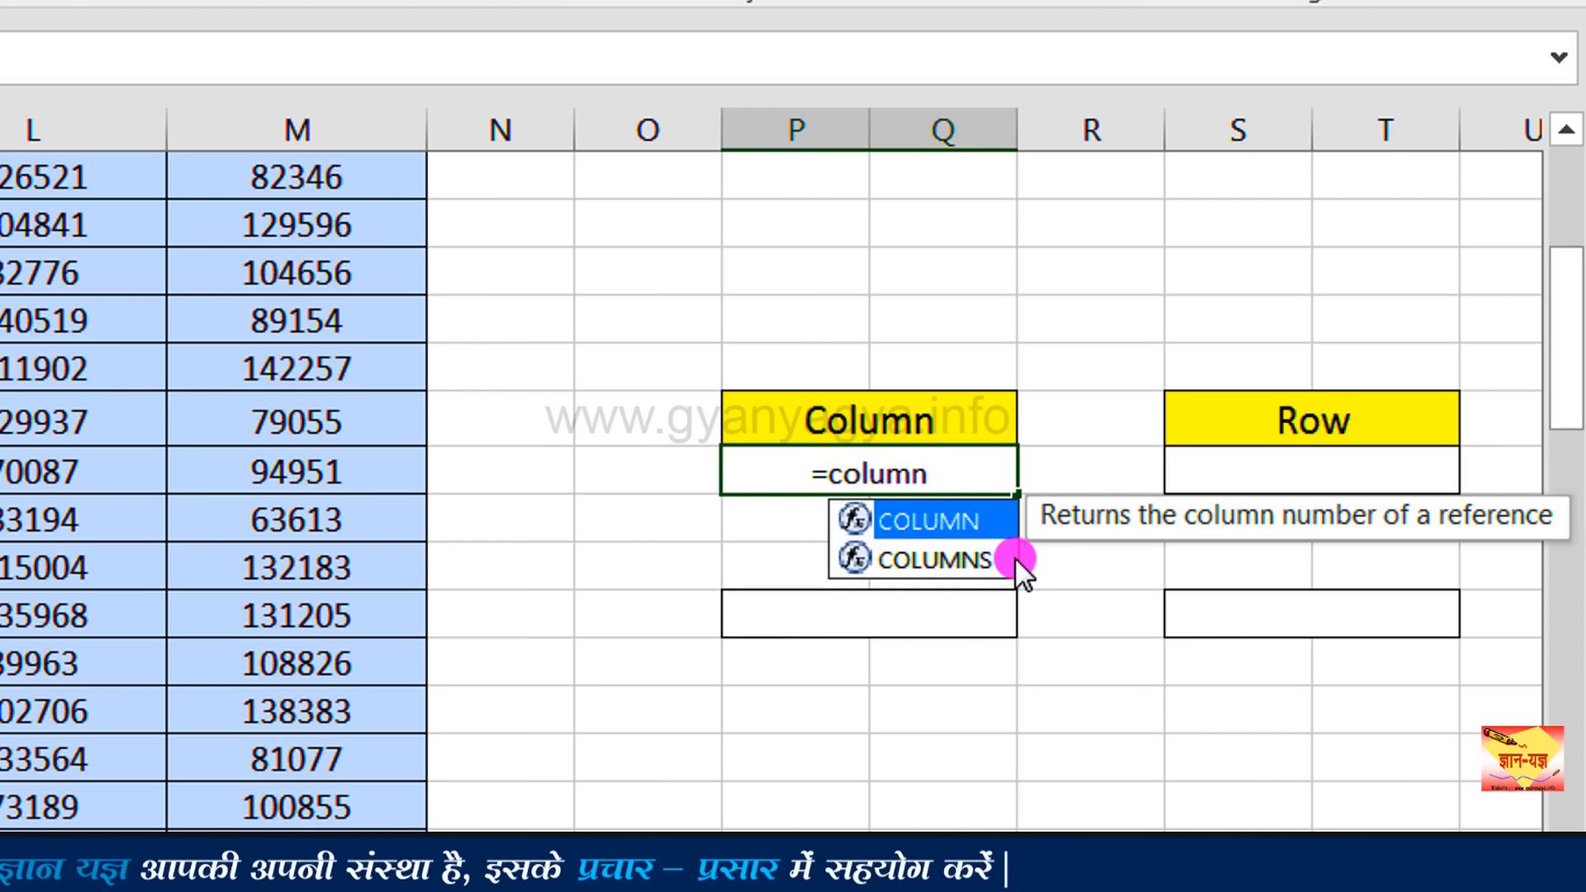
{"action": "left_click", "coordinate": [1015, 557]}
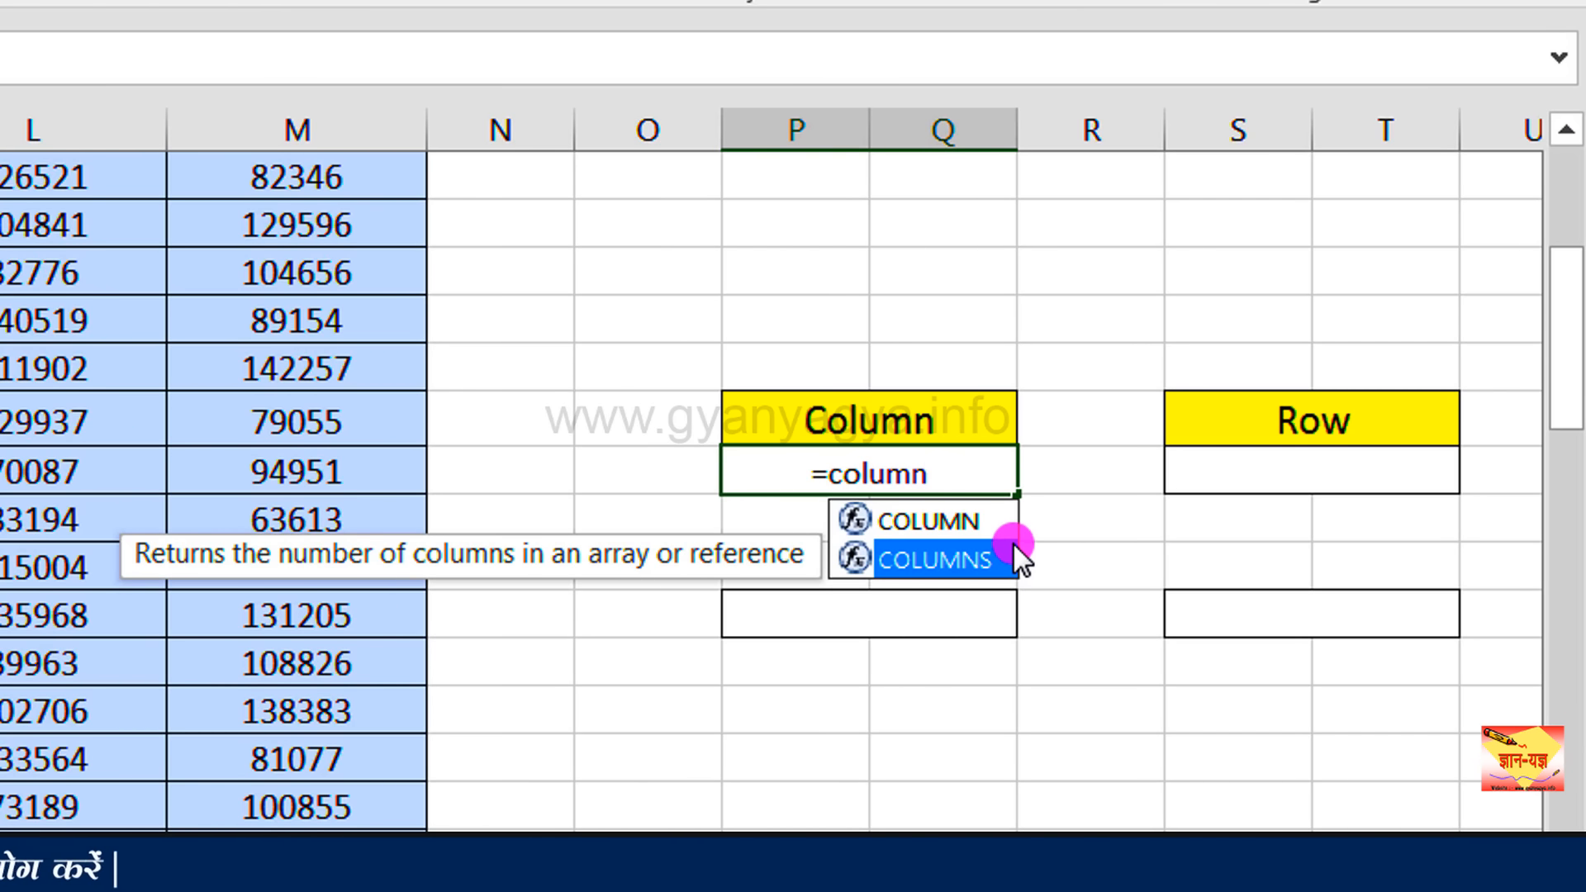
{"action": "left_click", "coordinate": [1012, 528]}
{"action": "double_click", "coordinate": [1012, 528]}
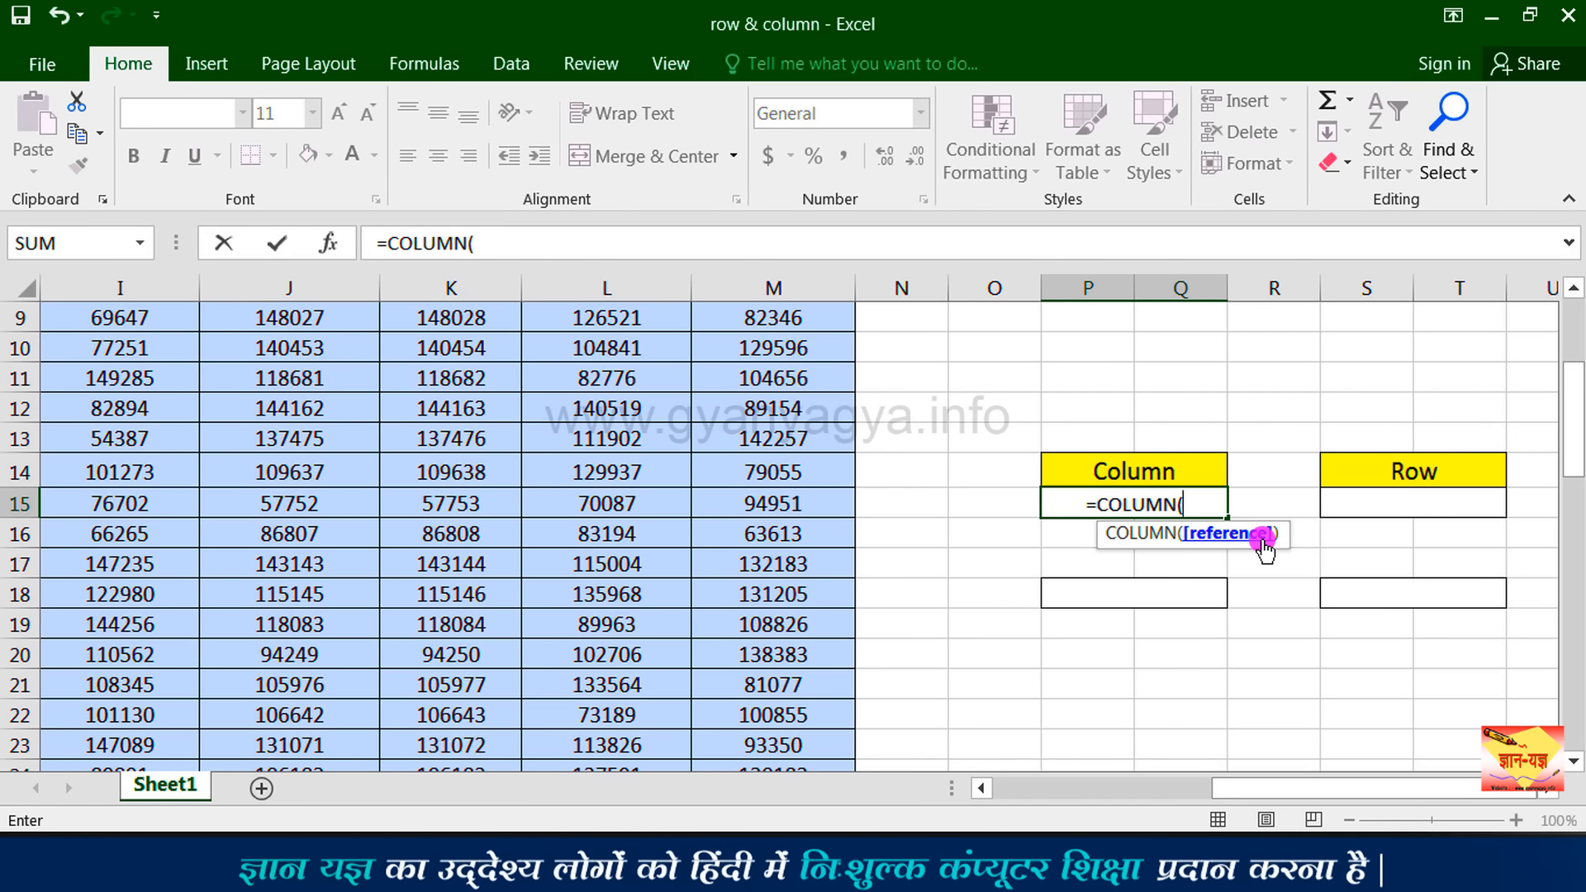
{"action": "left_click", "coordinate": [795, 502]}
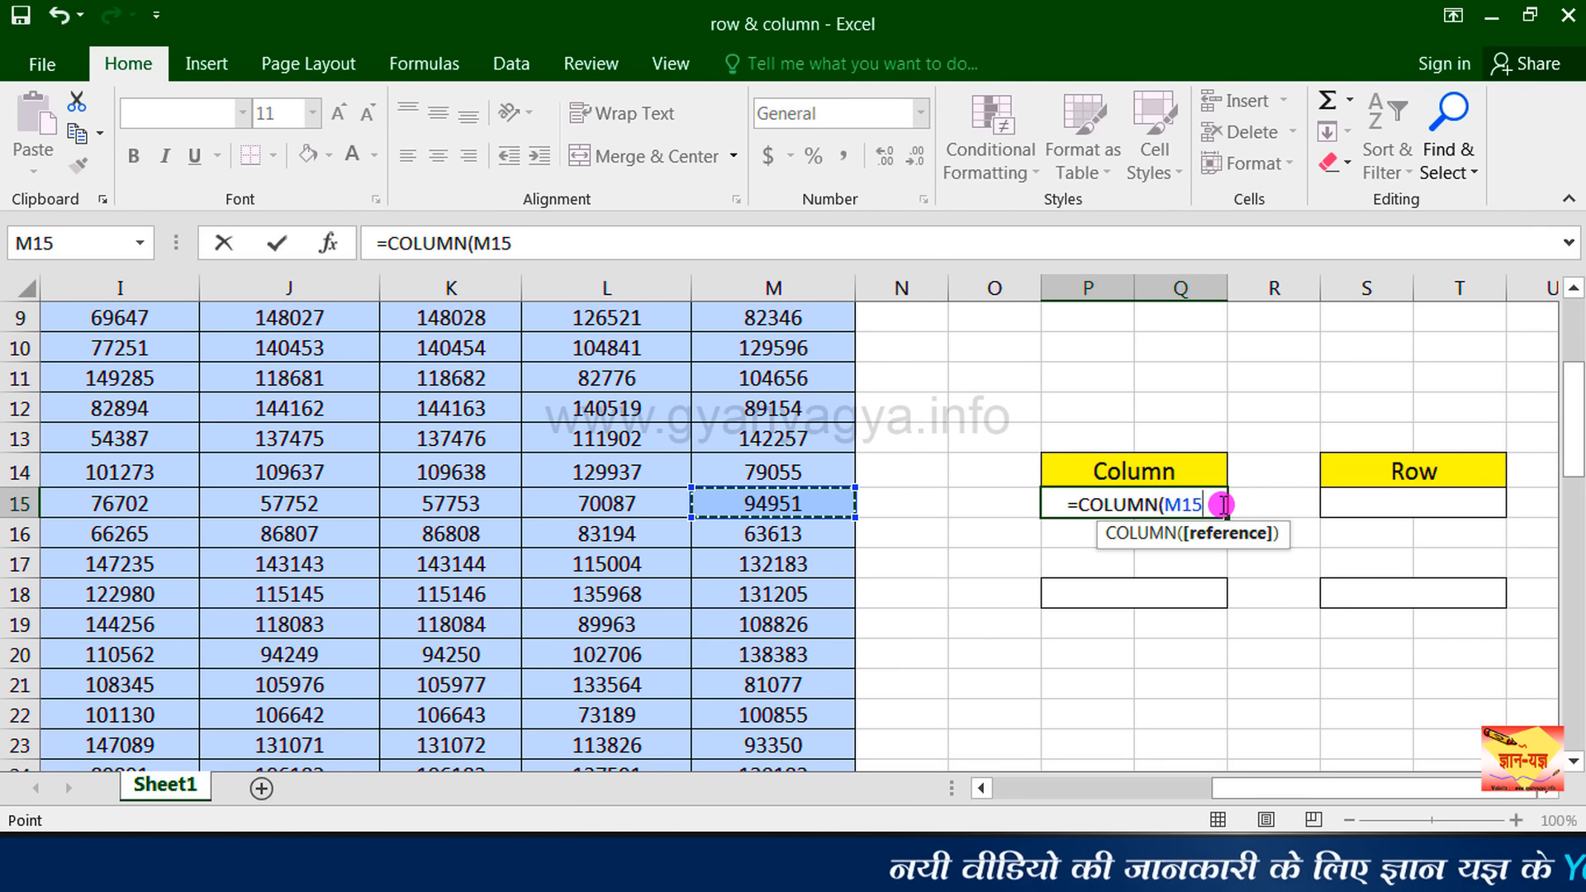
{"action": "type", "text": ")"}
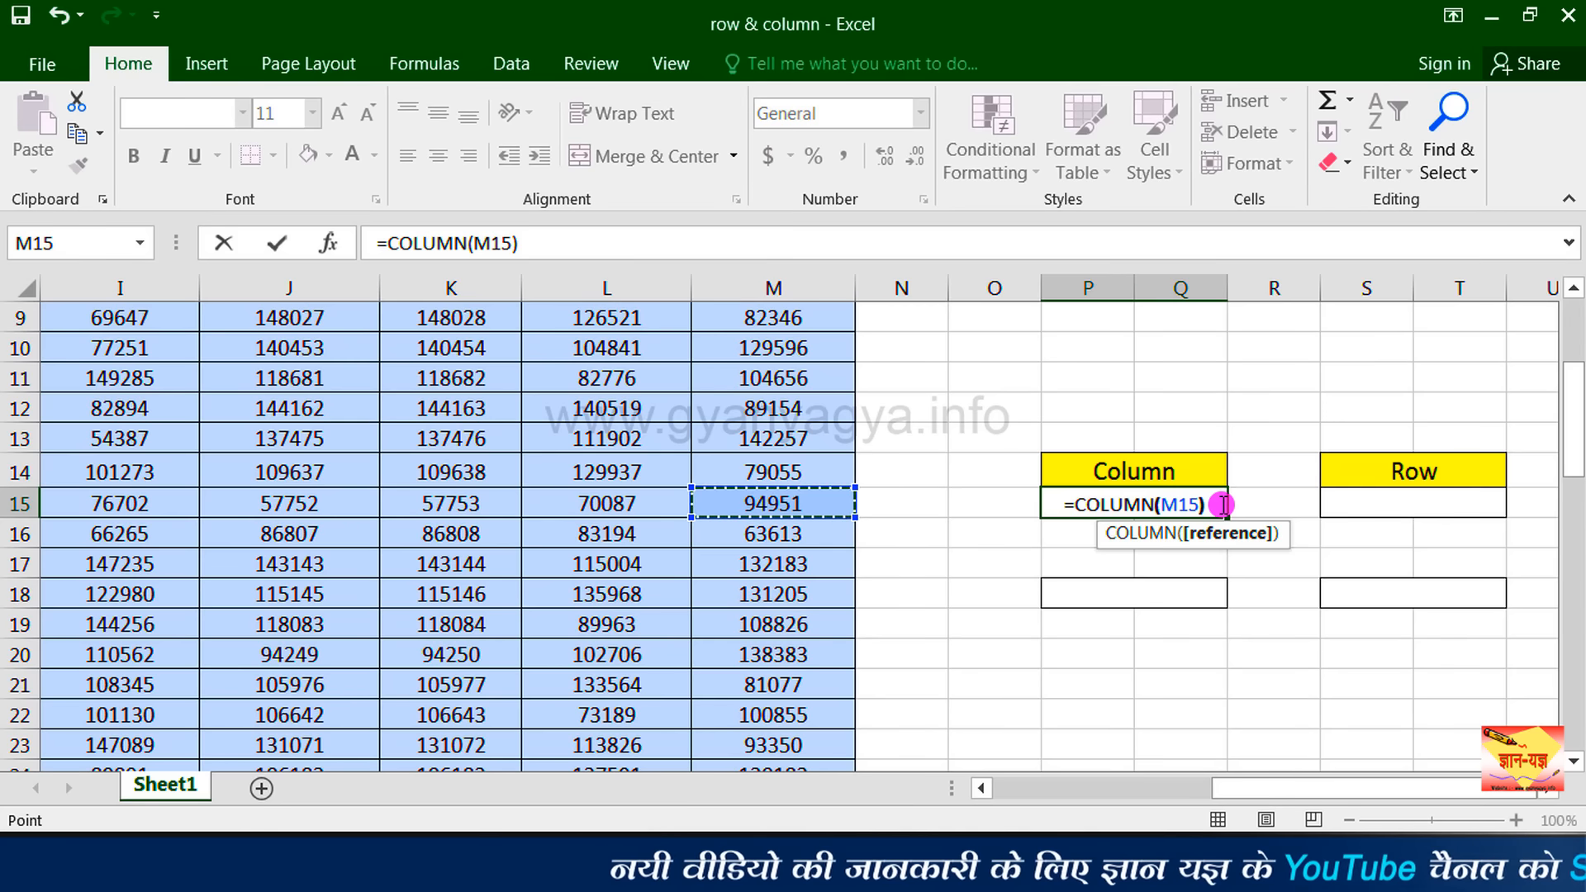
{"action": "key", "text": "ctrl+Return"}
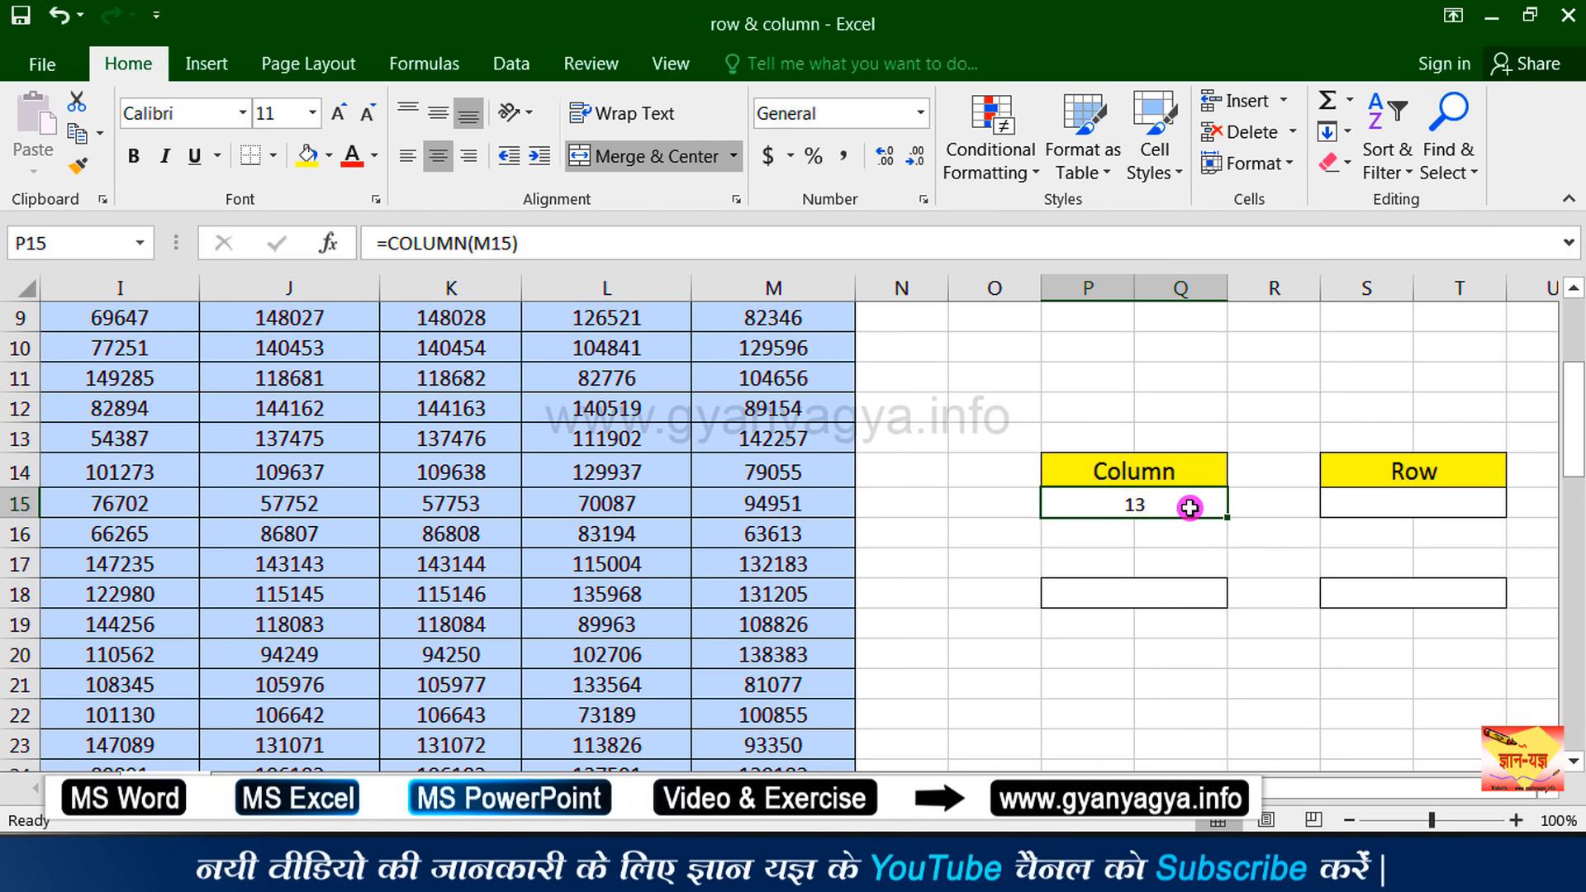
Step: Enter =COLUMN() without a reference in the second Column box, cell P18
{"action": "left_click", "coordinate": [1171, 590]}
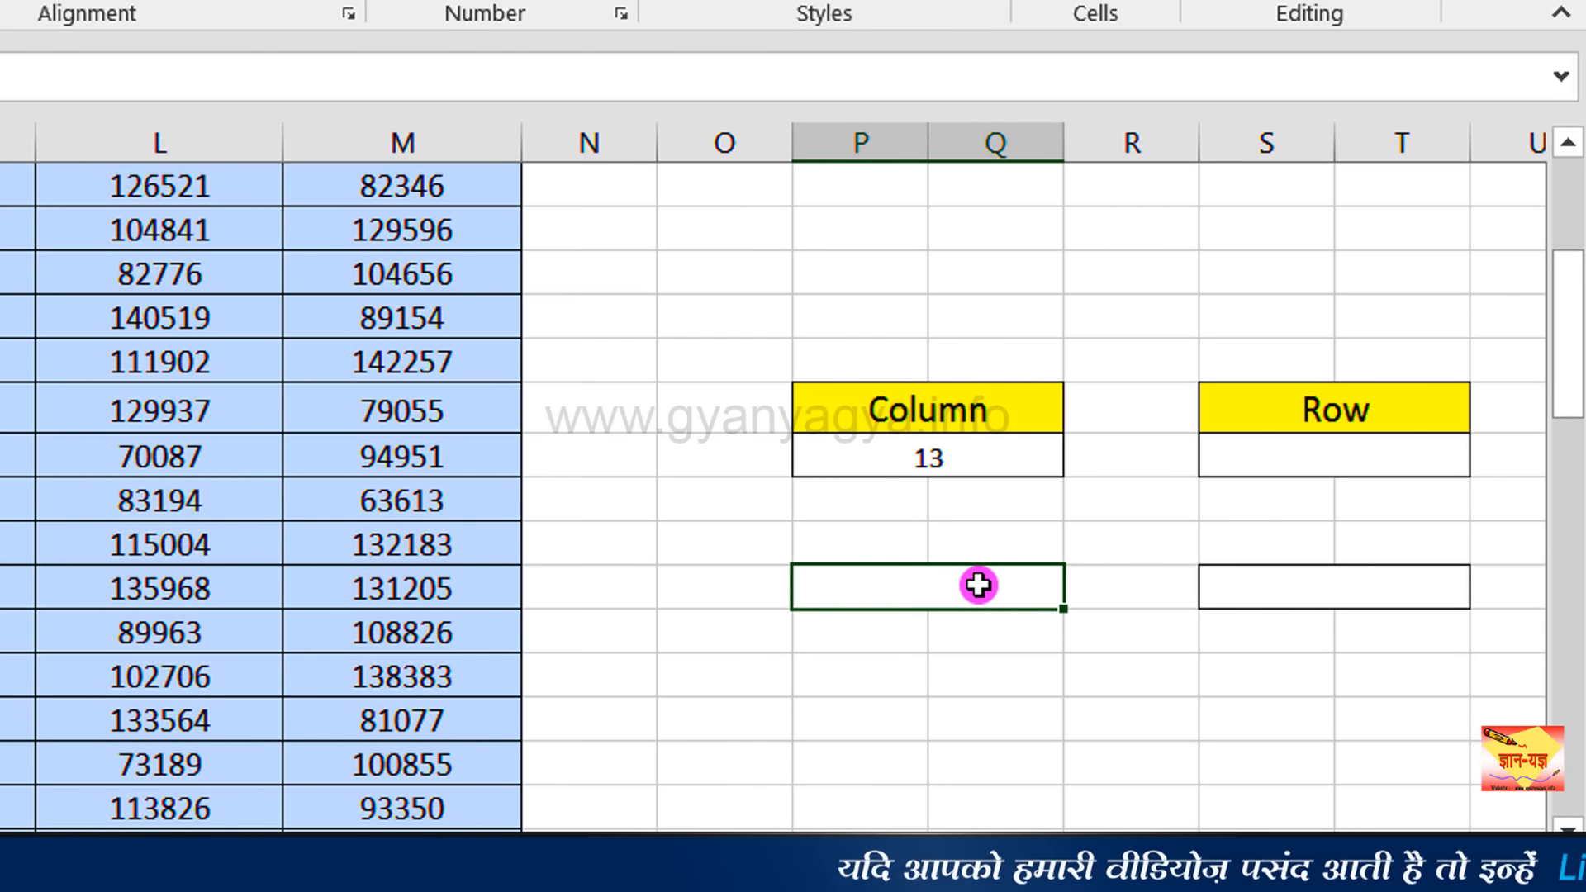
{"action": "type", "text": "="}
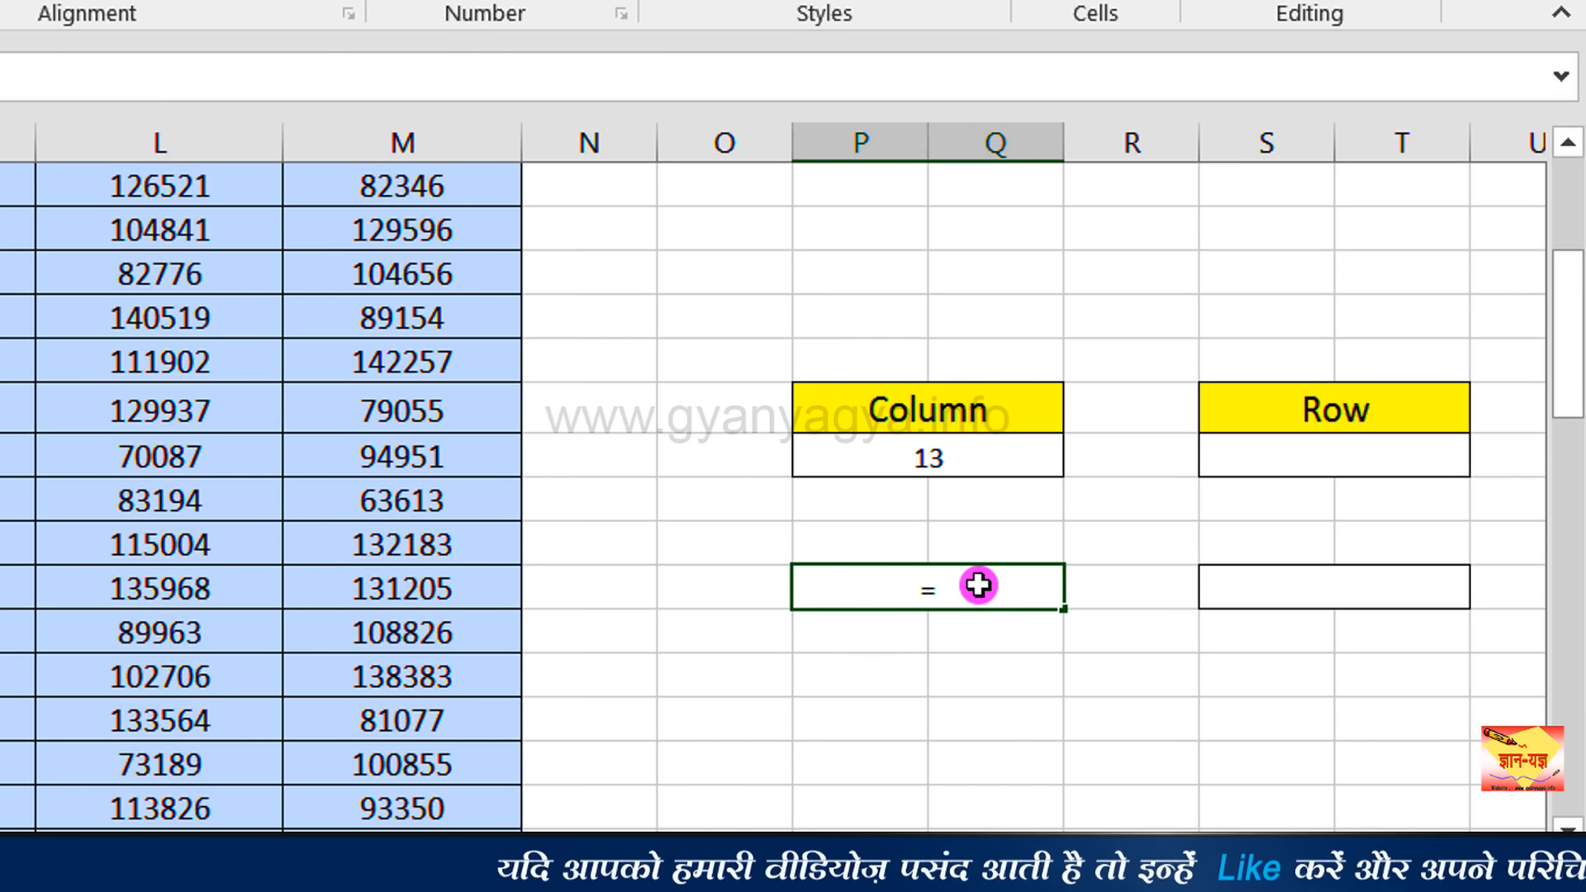
{"action": "type", "text": "col"}
{"action": "double_click", "coordinate": [1019, 633]}
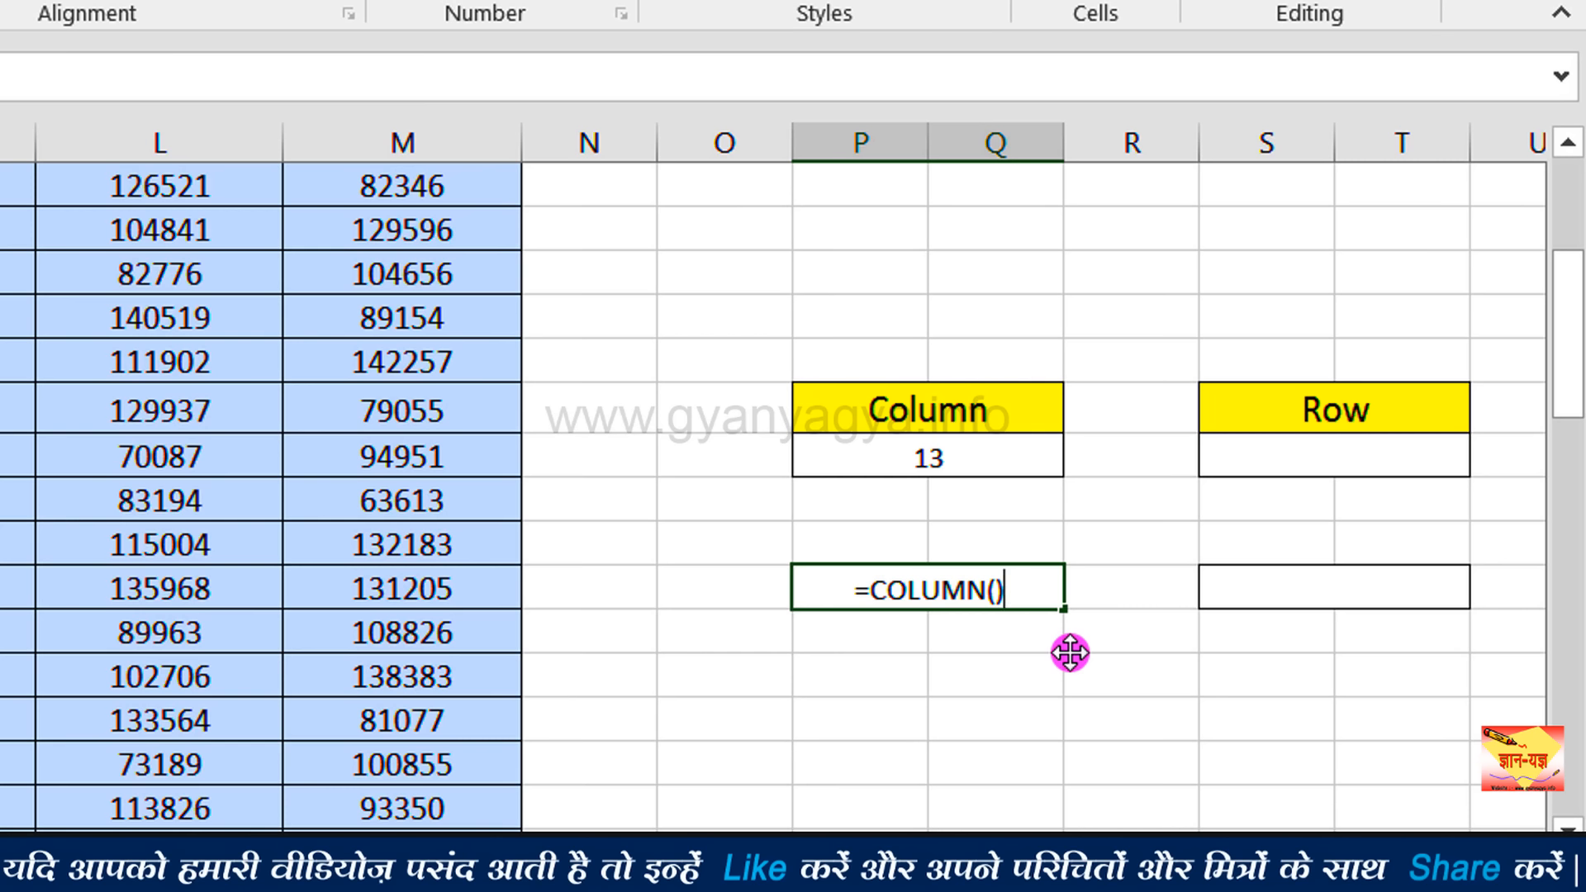
{"action": "key", "text": "Return"}
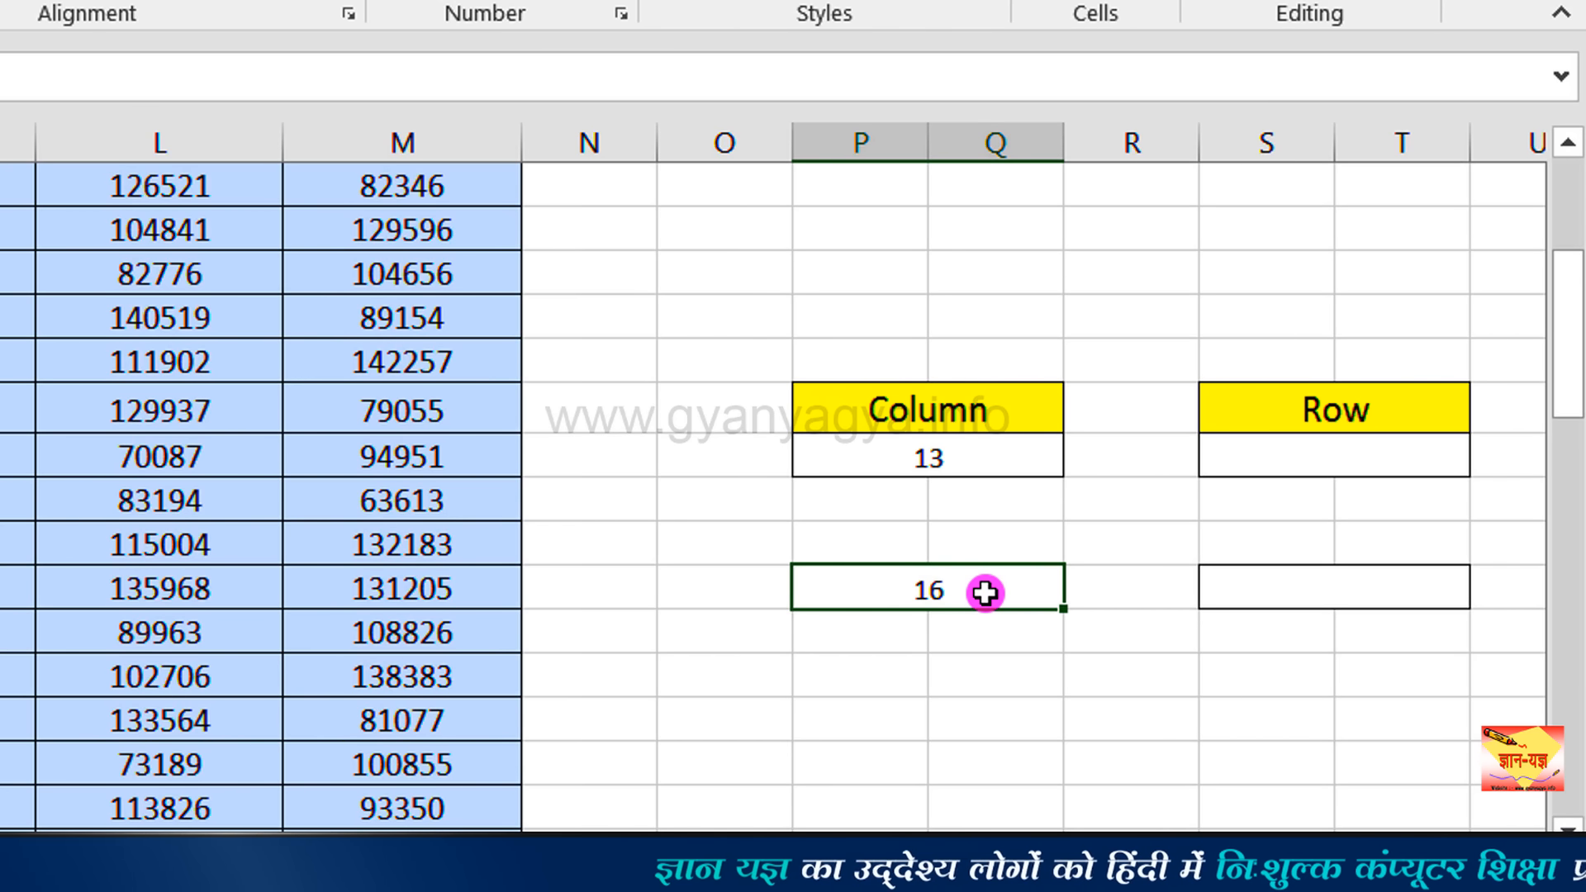
Step: Begin a formula in cell S15 below the Row heading with the ROW function, comparing its description with that of ROWS
{"action": "left_click", "coordinate": [1326, 455]}
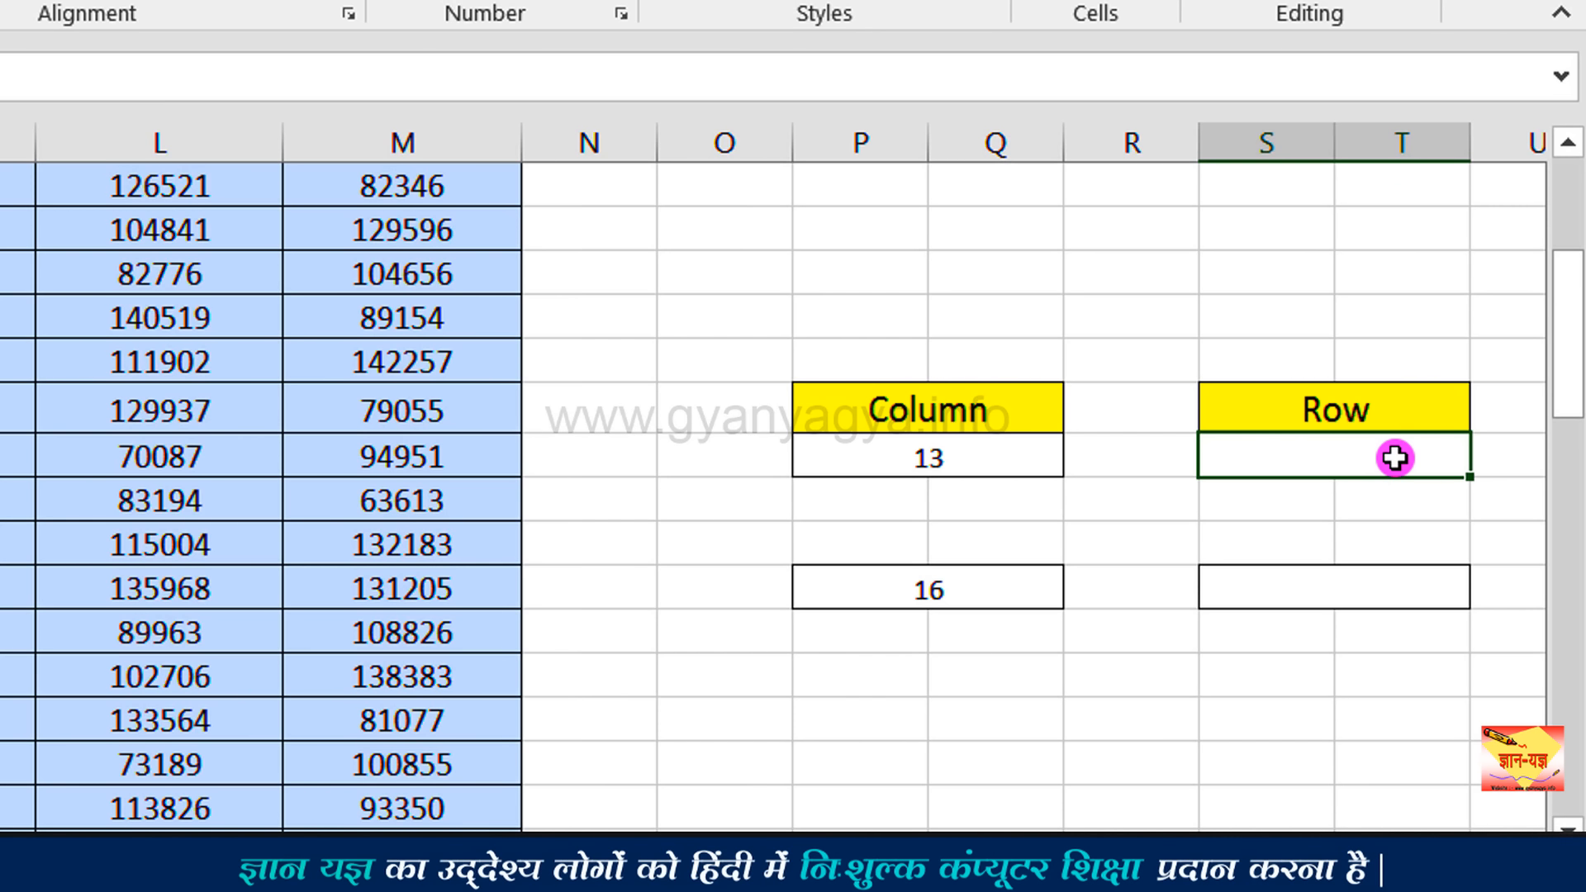
{"action": "type", "text": "=r"}
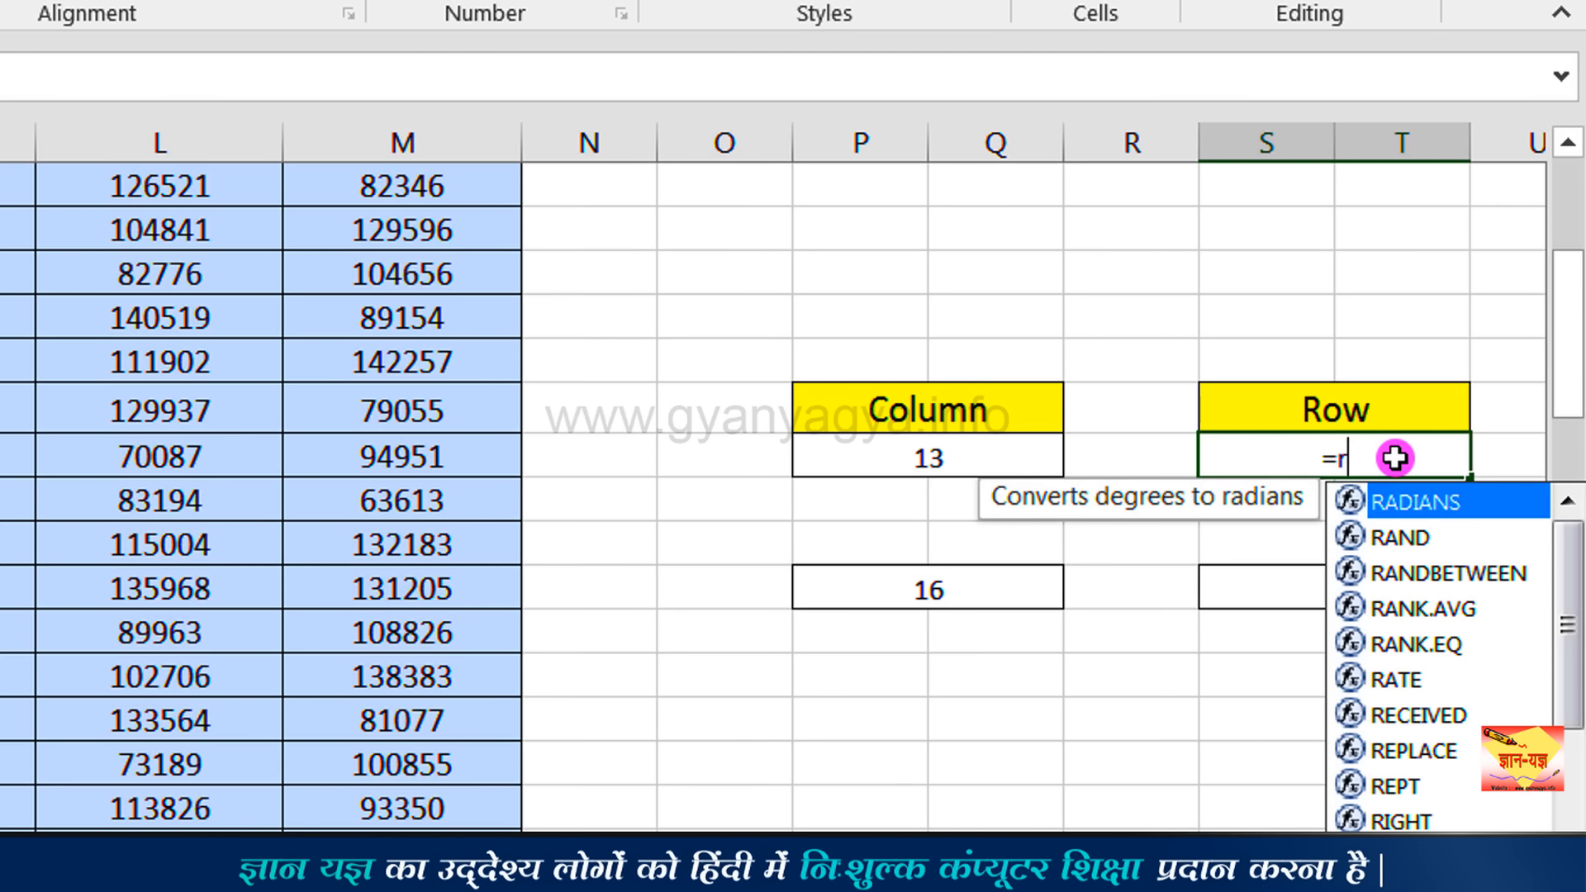
{"action": "type", "text": "o"}
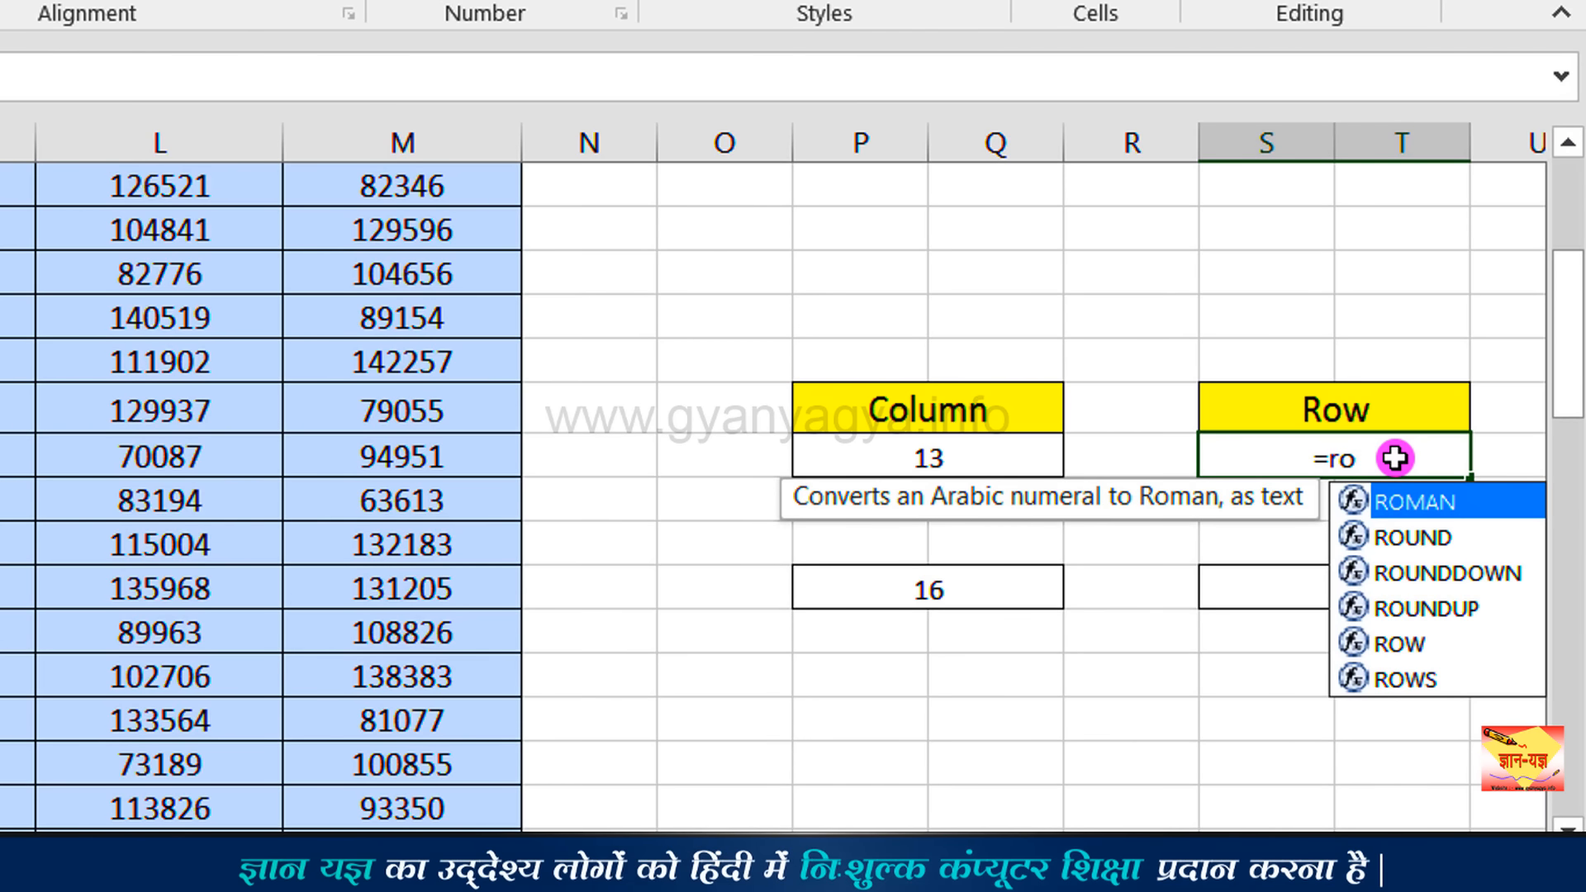
{"action": "type", "text": "w"}
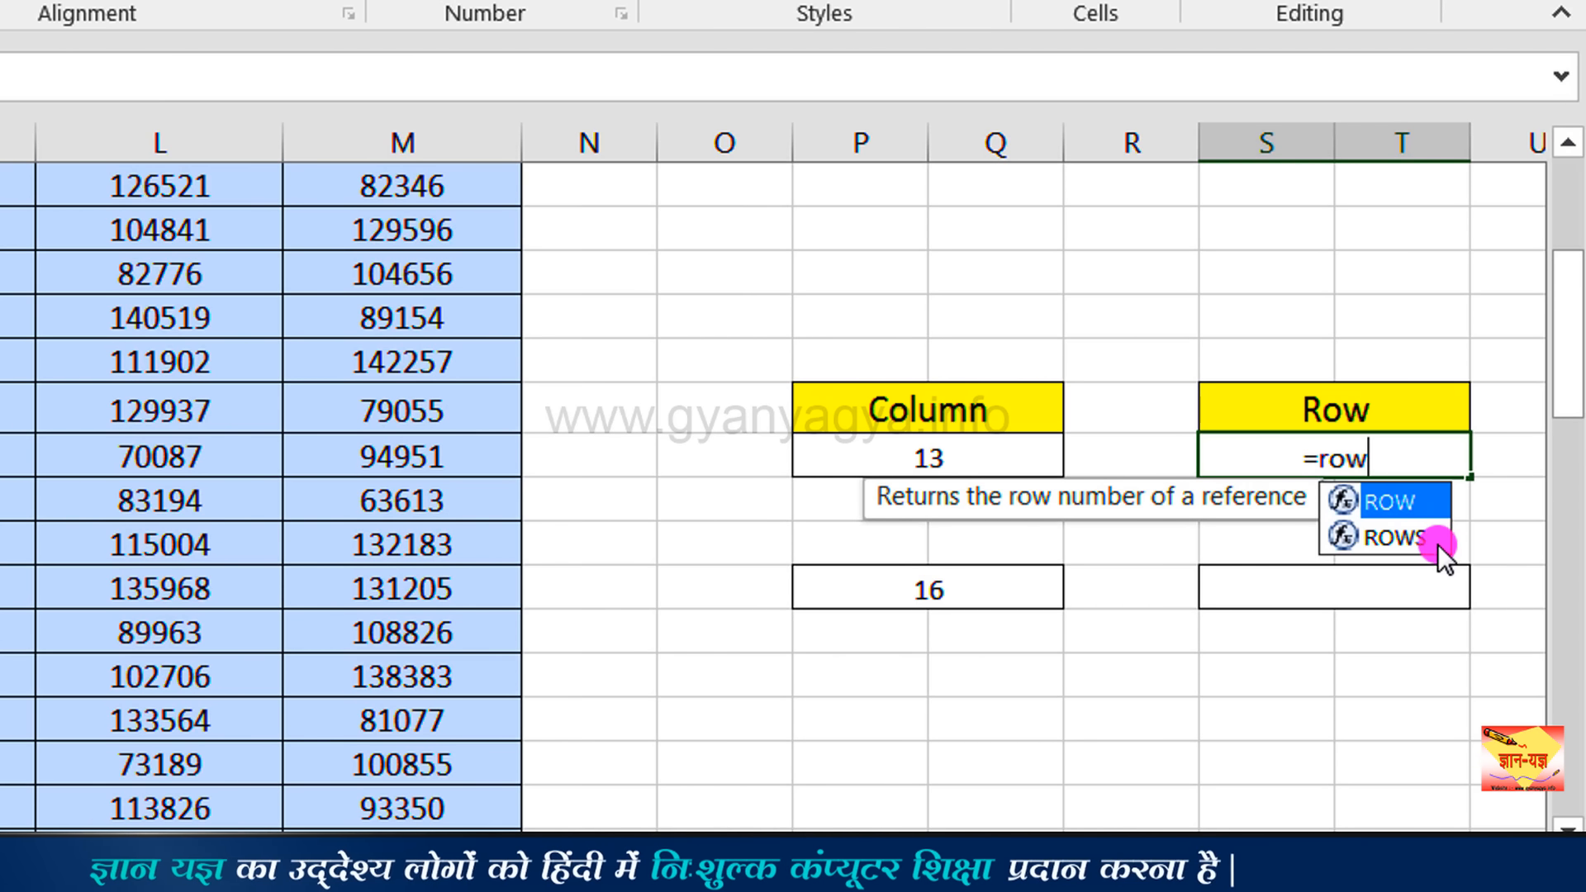
{"action": "key", "text": "Down"}
{"action": "key", "text": "Up"}
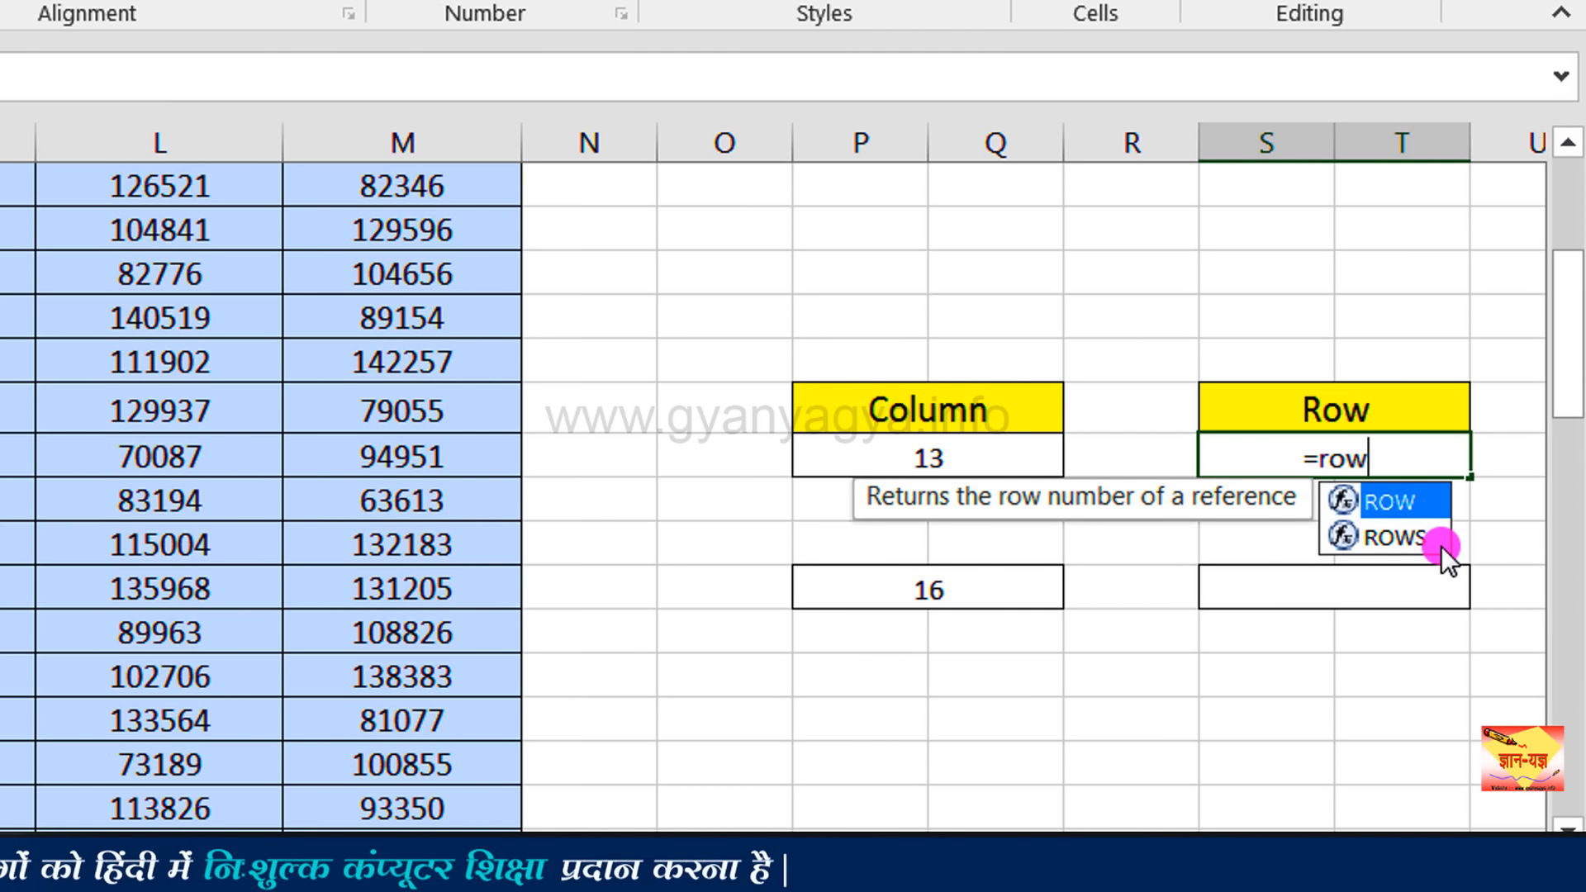
{"action": "key", "text": "Down"}
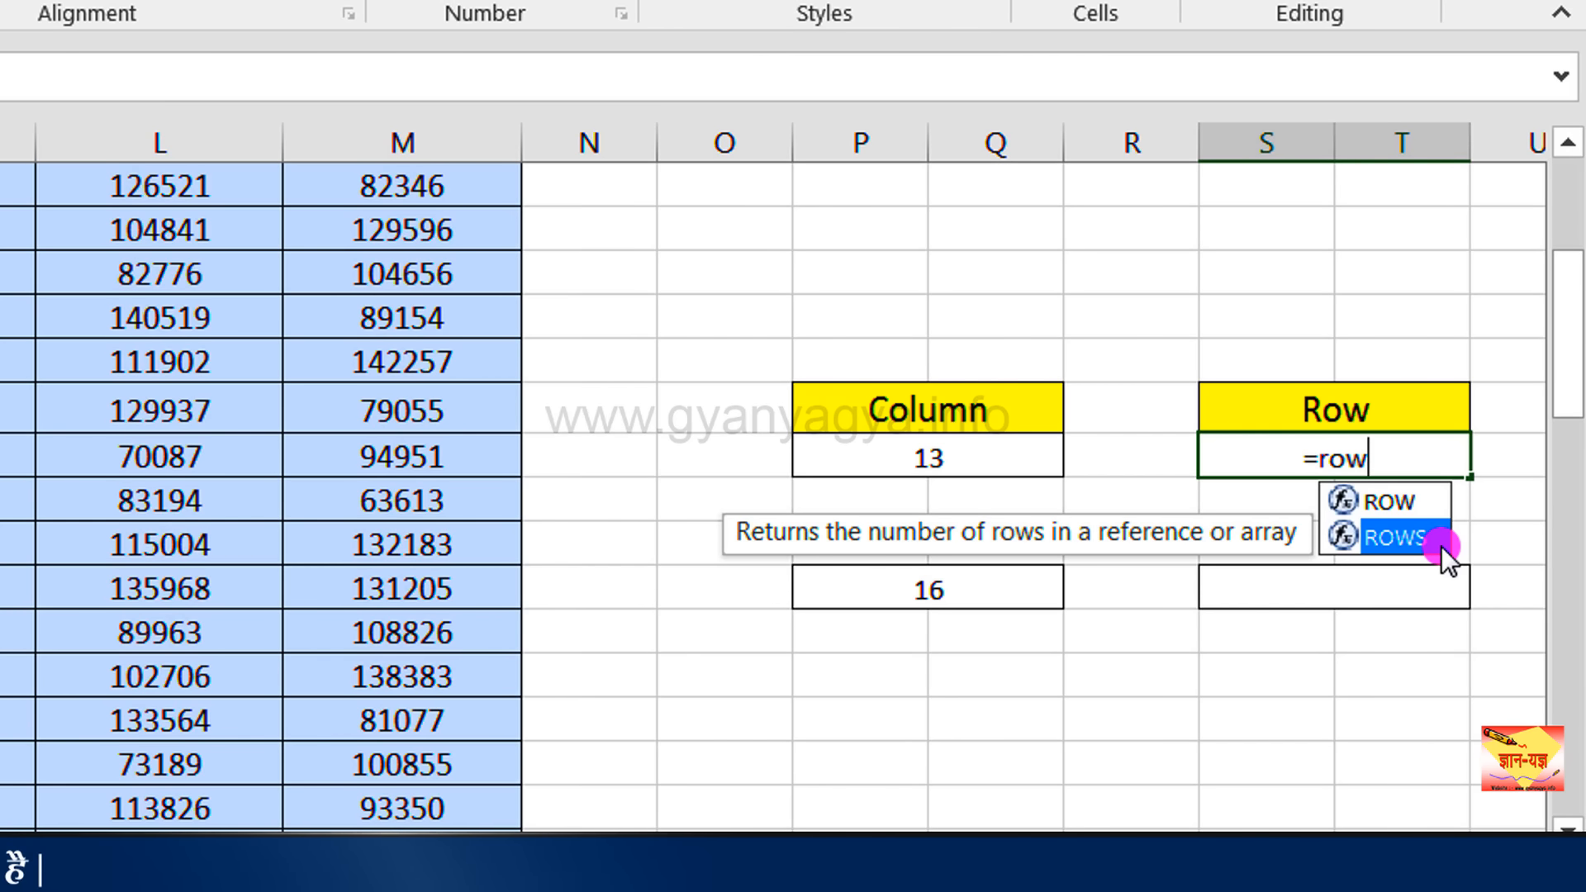
{"action": "key", "text": "Up"}
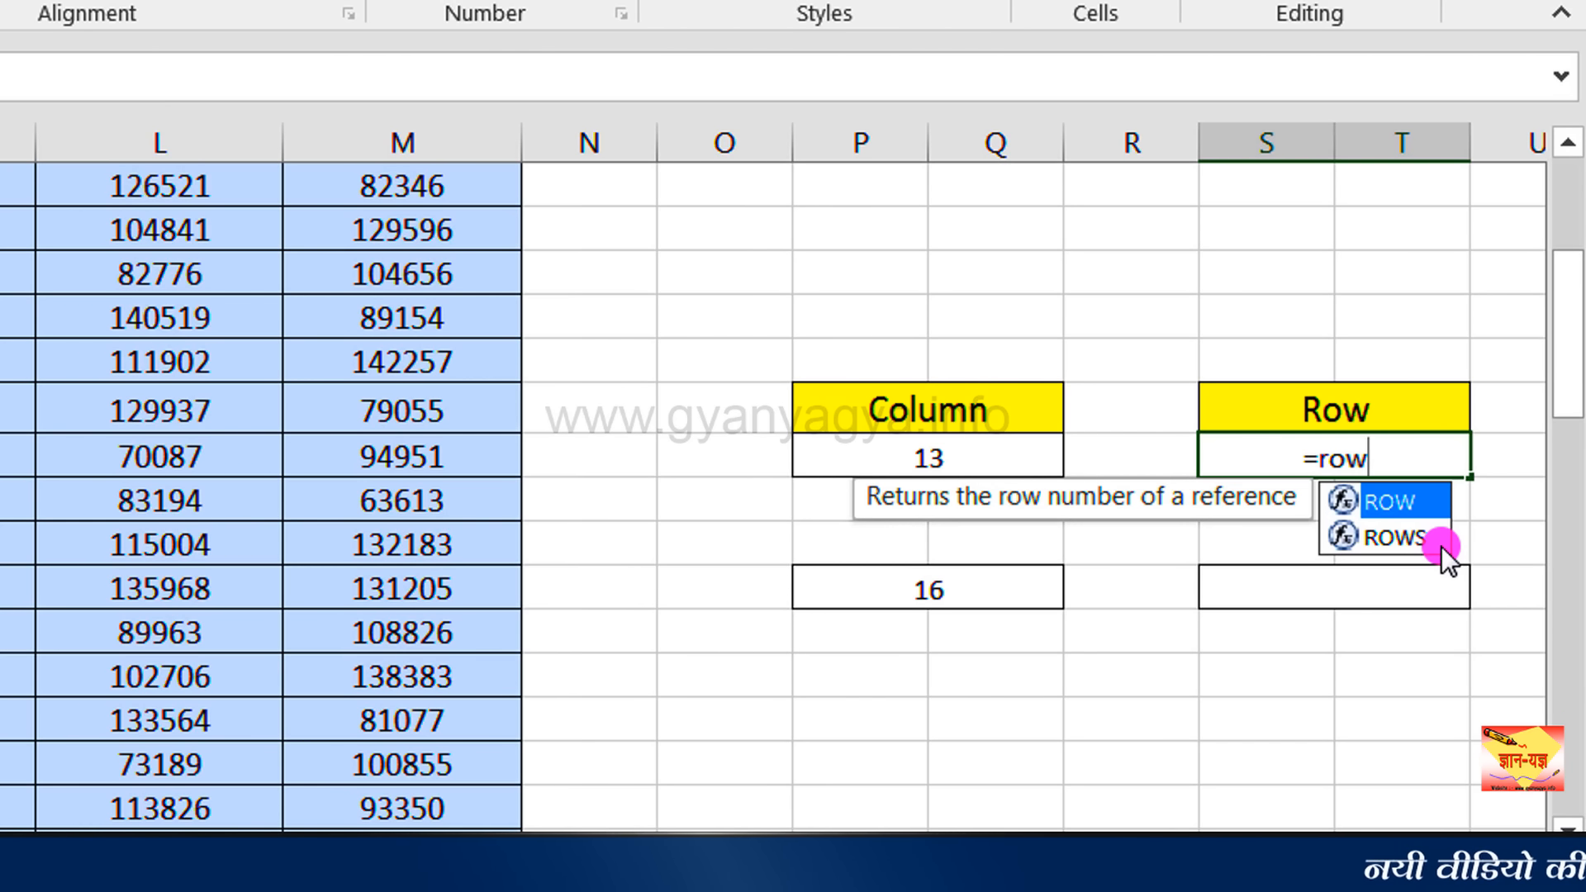
{"action": "key", "text": "Down"}
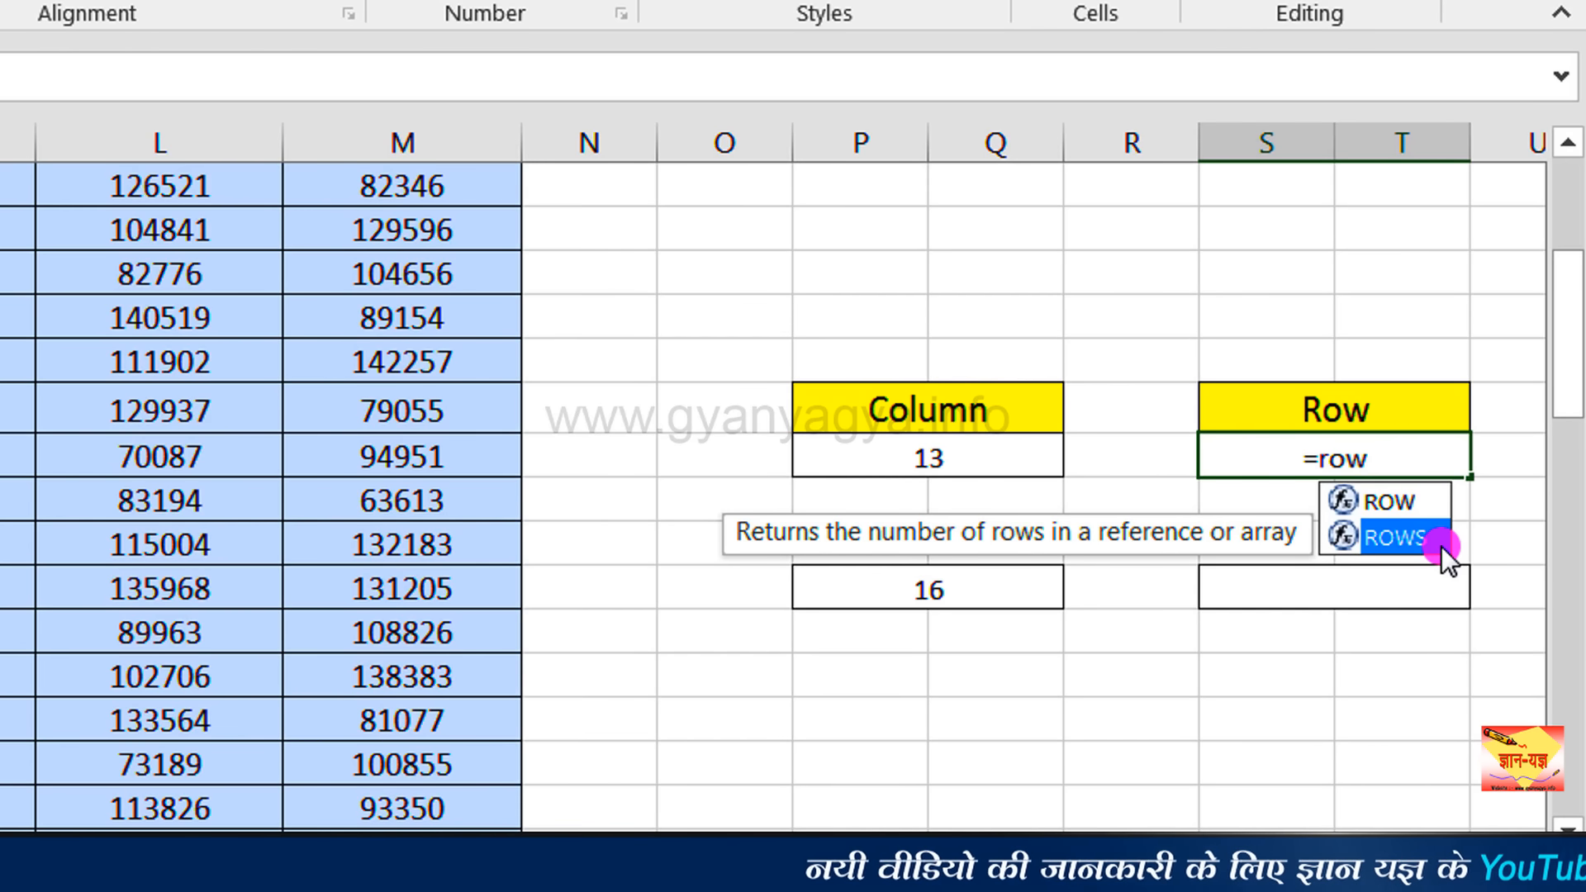
{"action": "key", "text": "Up"}
{"action": "double_click", "coordinate": [1429, 499]}
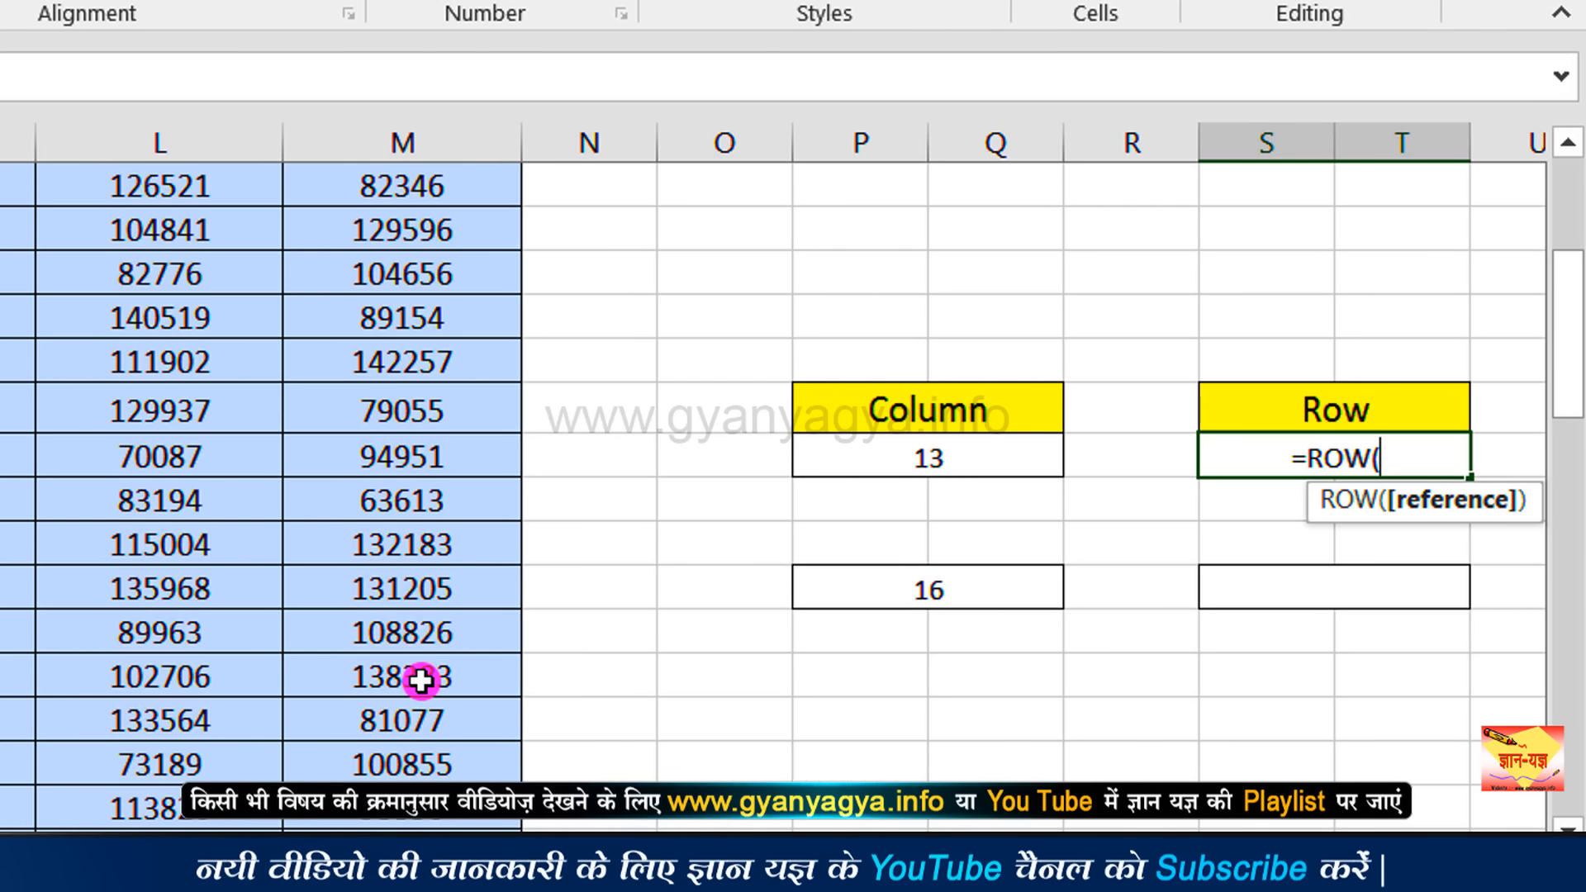
Step: Reference cell L20 in the ROW formula and complete it as =ROW(L20)
{"action": "left_click", "coordinate": [226, 676]}
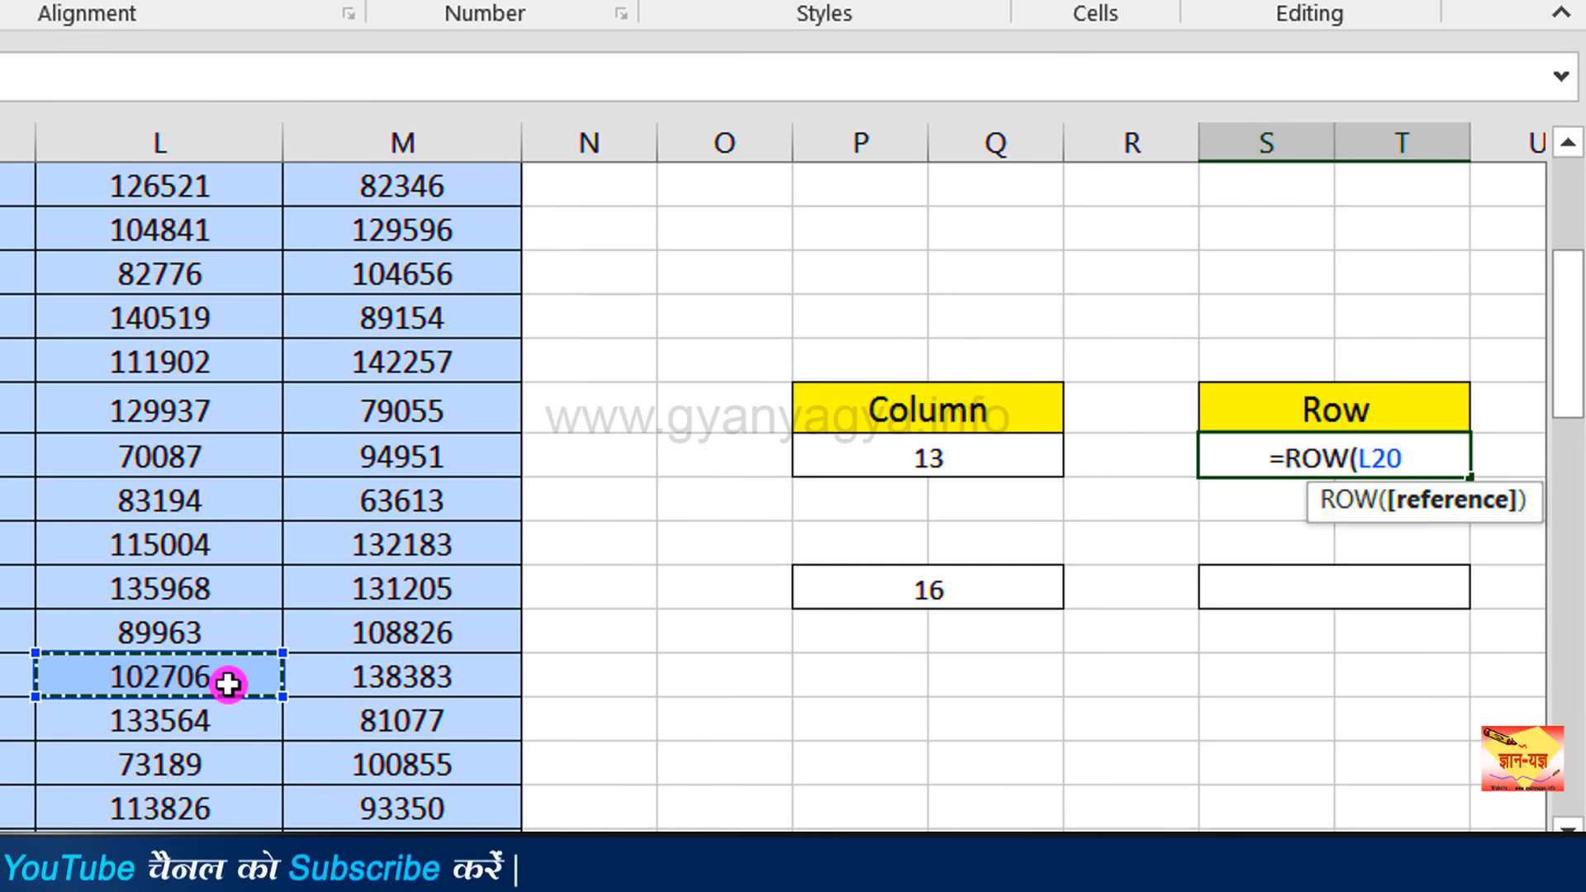
{"action": "double_click", "coordinate": [1381, 470]}
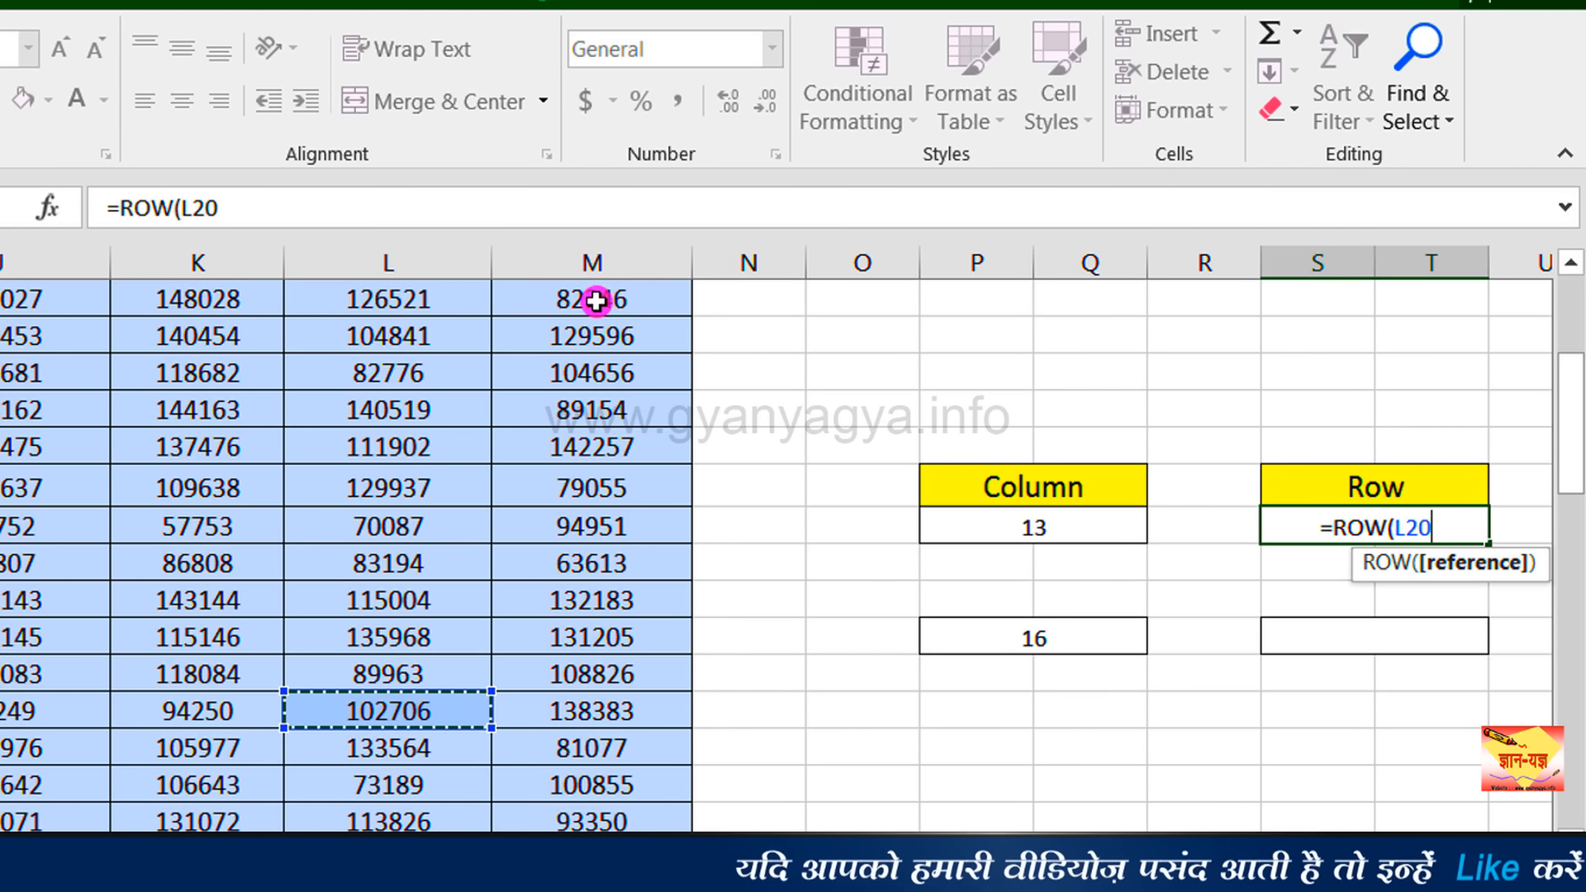
{"action": "left_click", "coordinate": [1459, 522]}
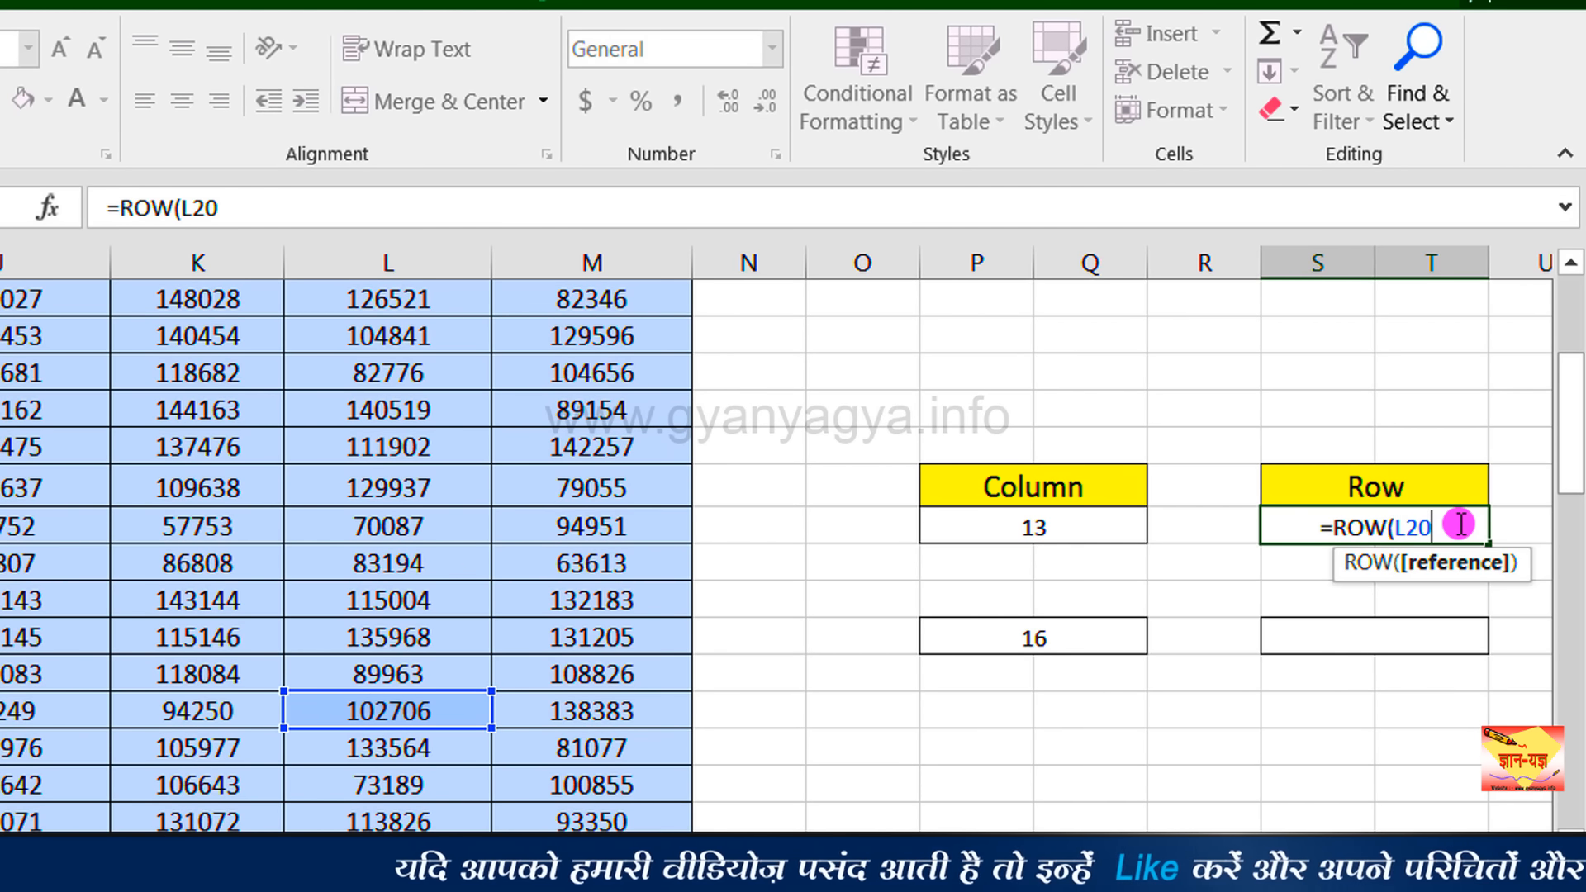
{"action": "type", "text": ")"}
{"action": "key", "text": "Return"}
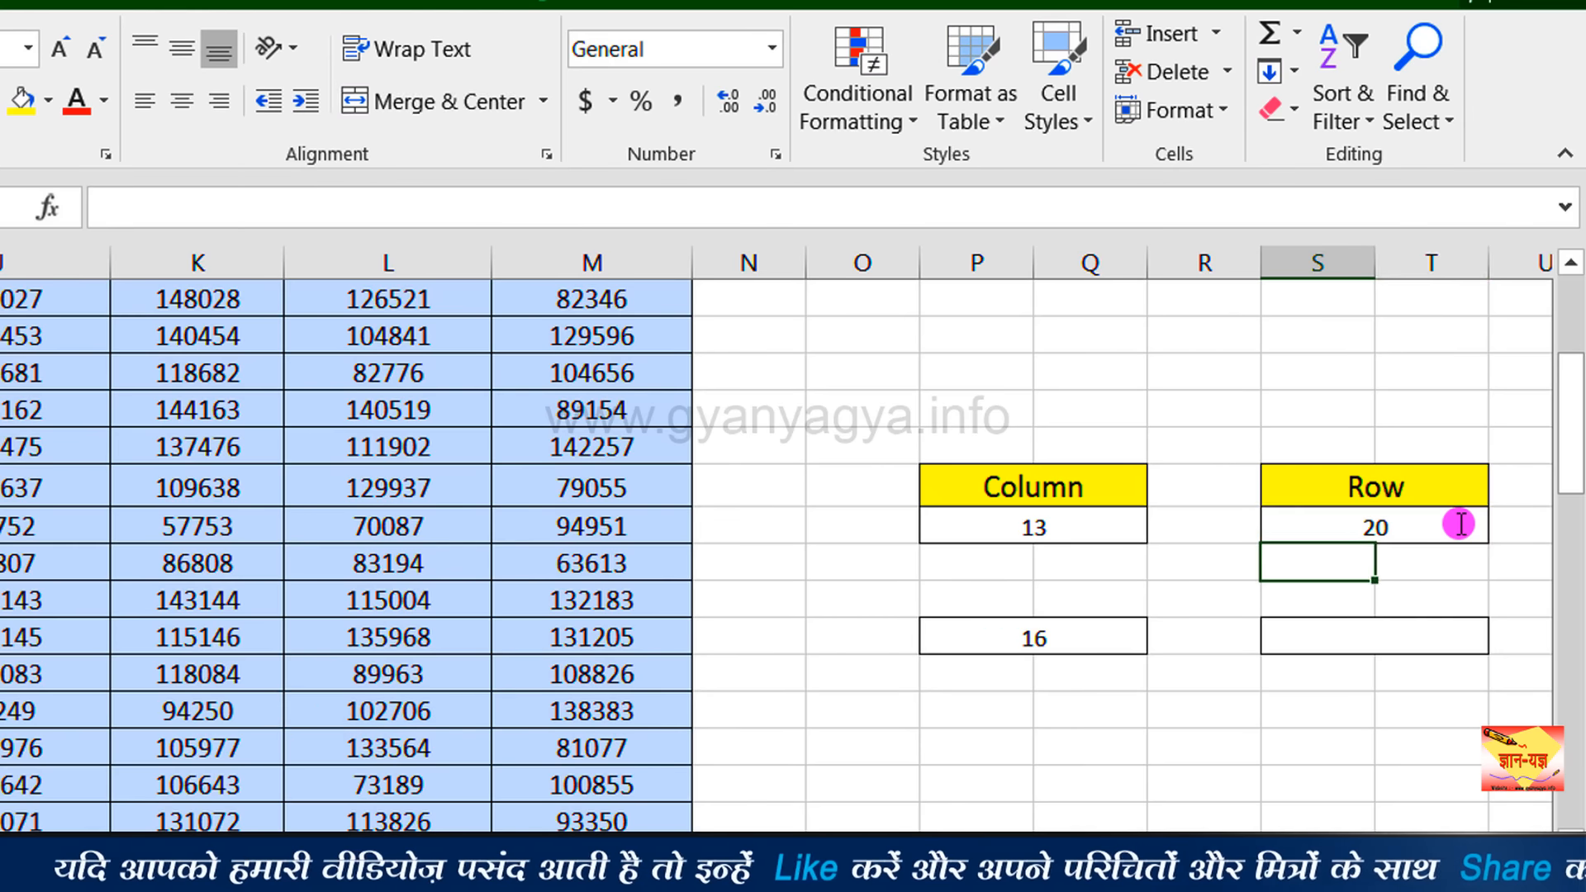
Step: Enter =ROW() without a reference in the second Row box, cell S18, to return the formula cell's own row number
{"action": "left_click", "coordinate": [1453, 526]}
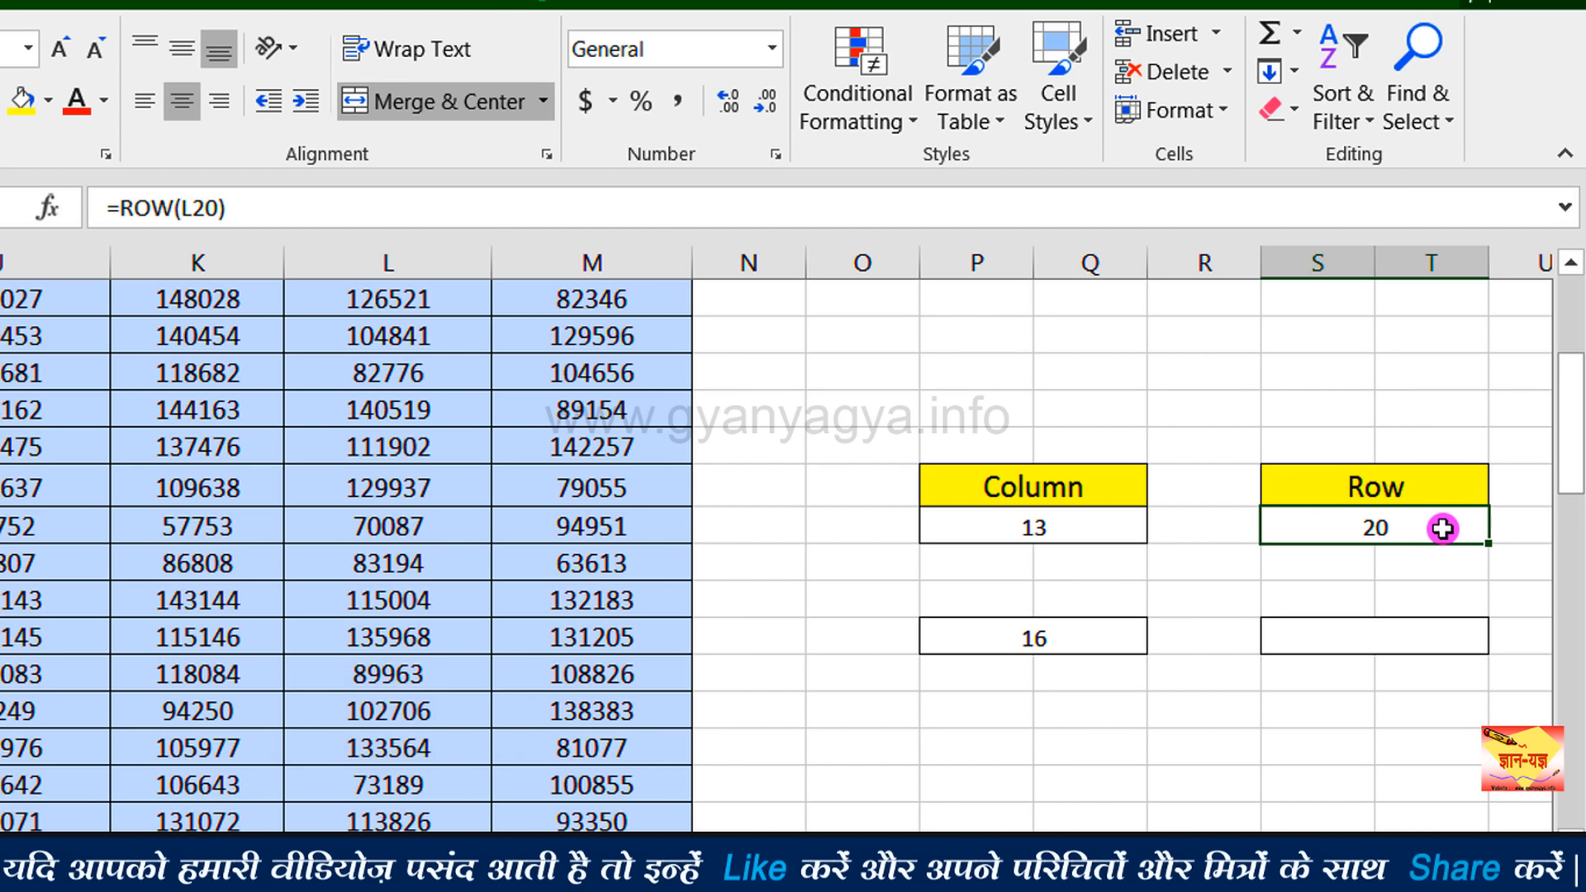
{"action": "left_click", "coordinate": [1388, 629]}
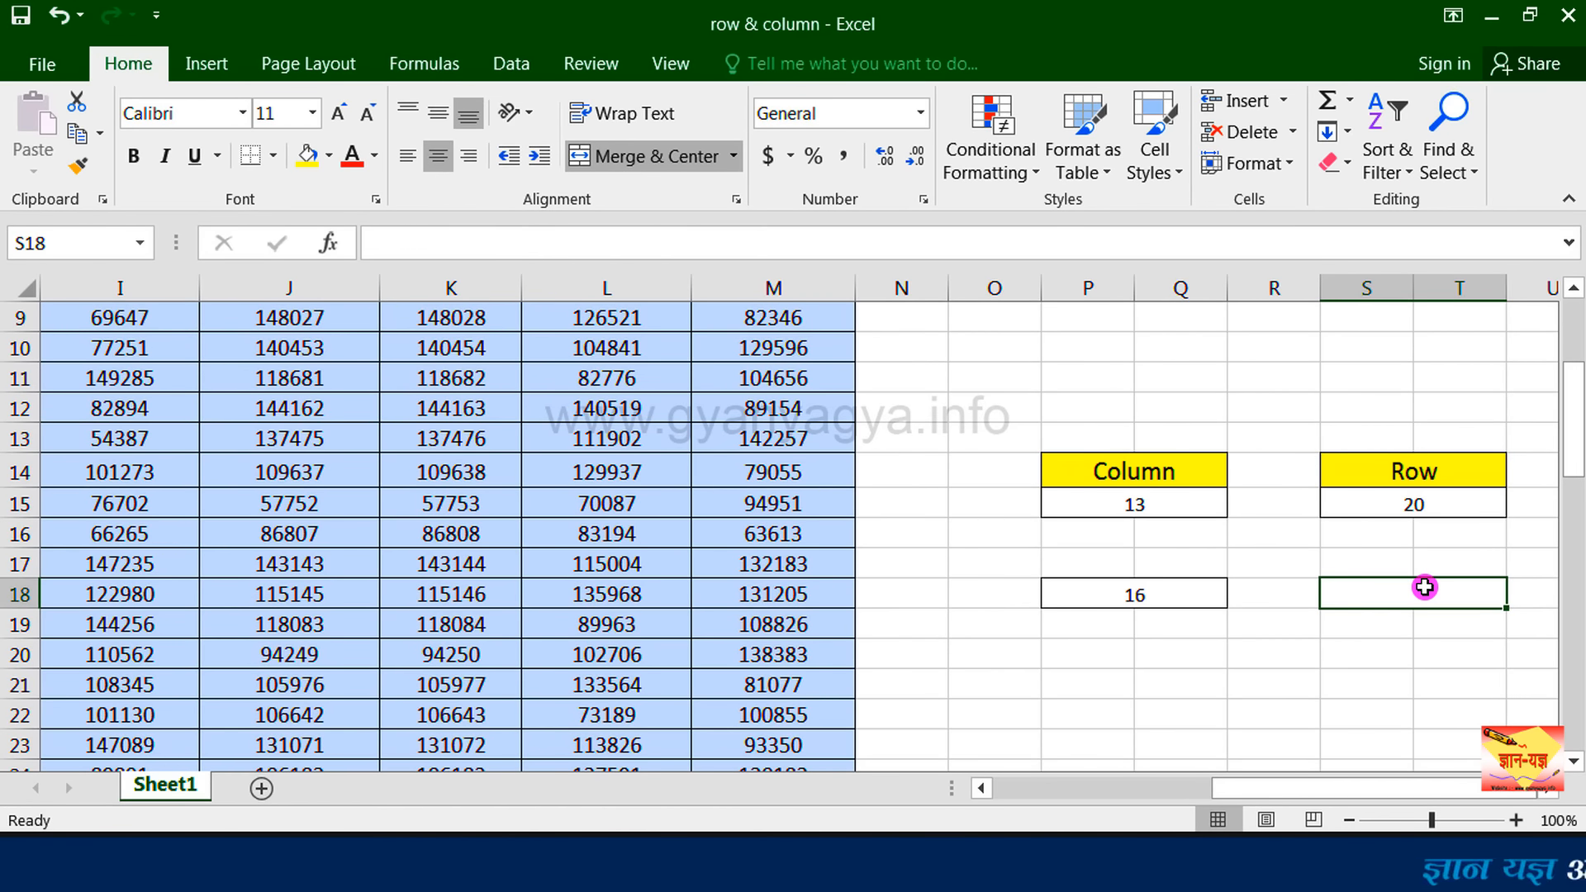
{"action": "type", "text": "=r"}
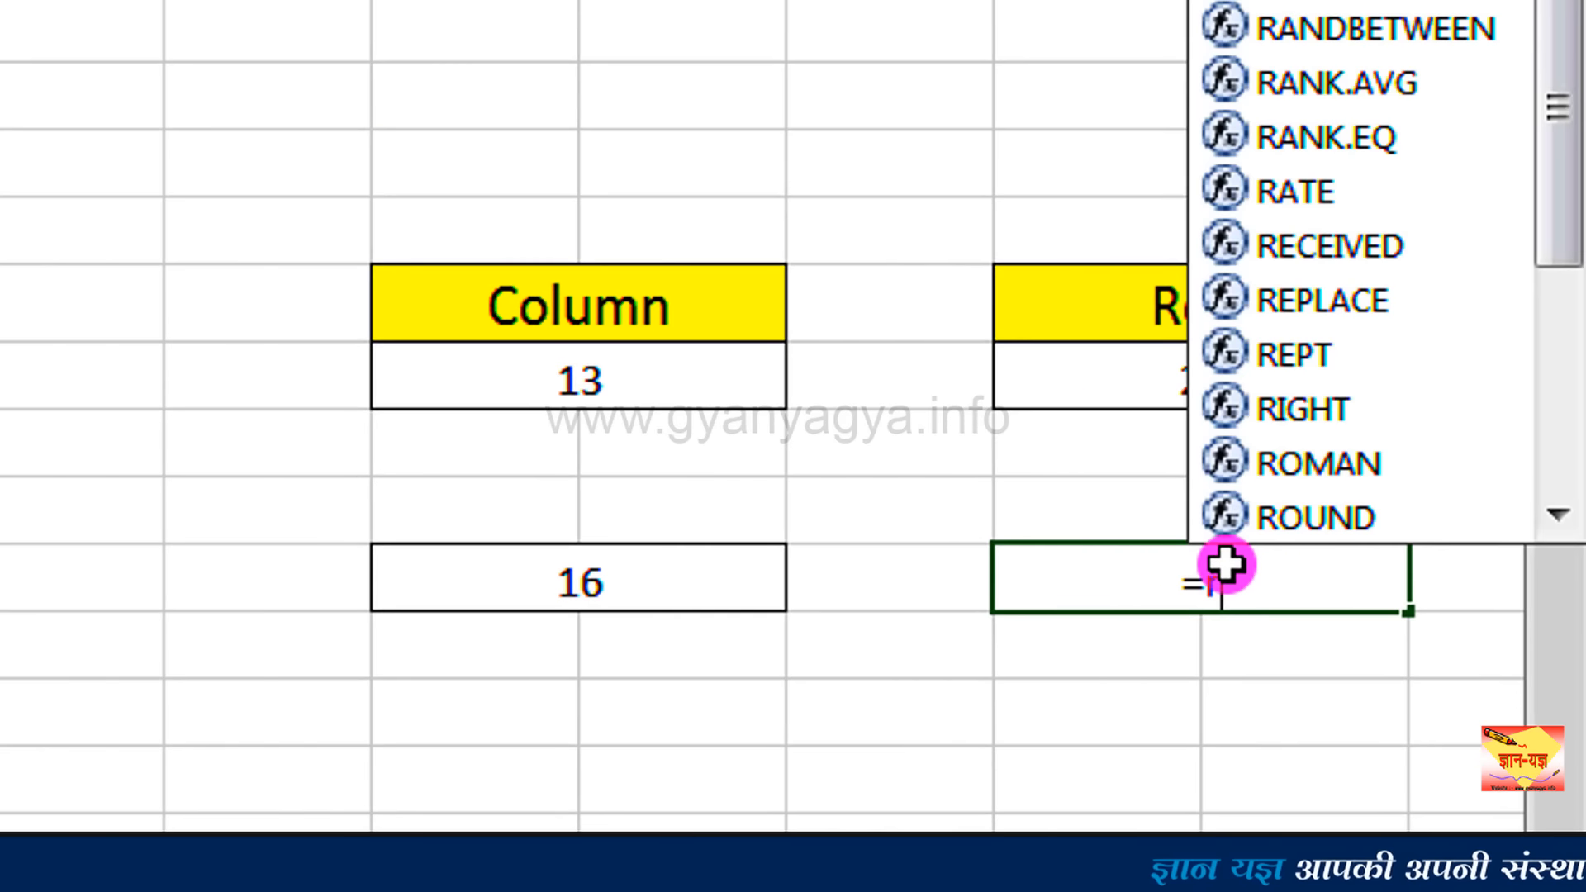
{"action": "type", "text": "ow"}
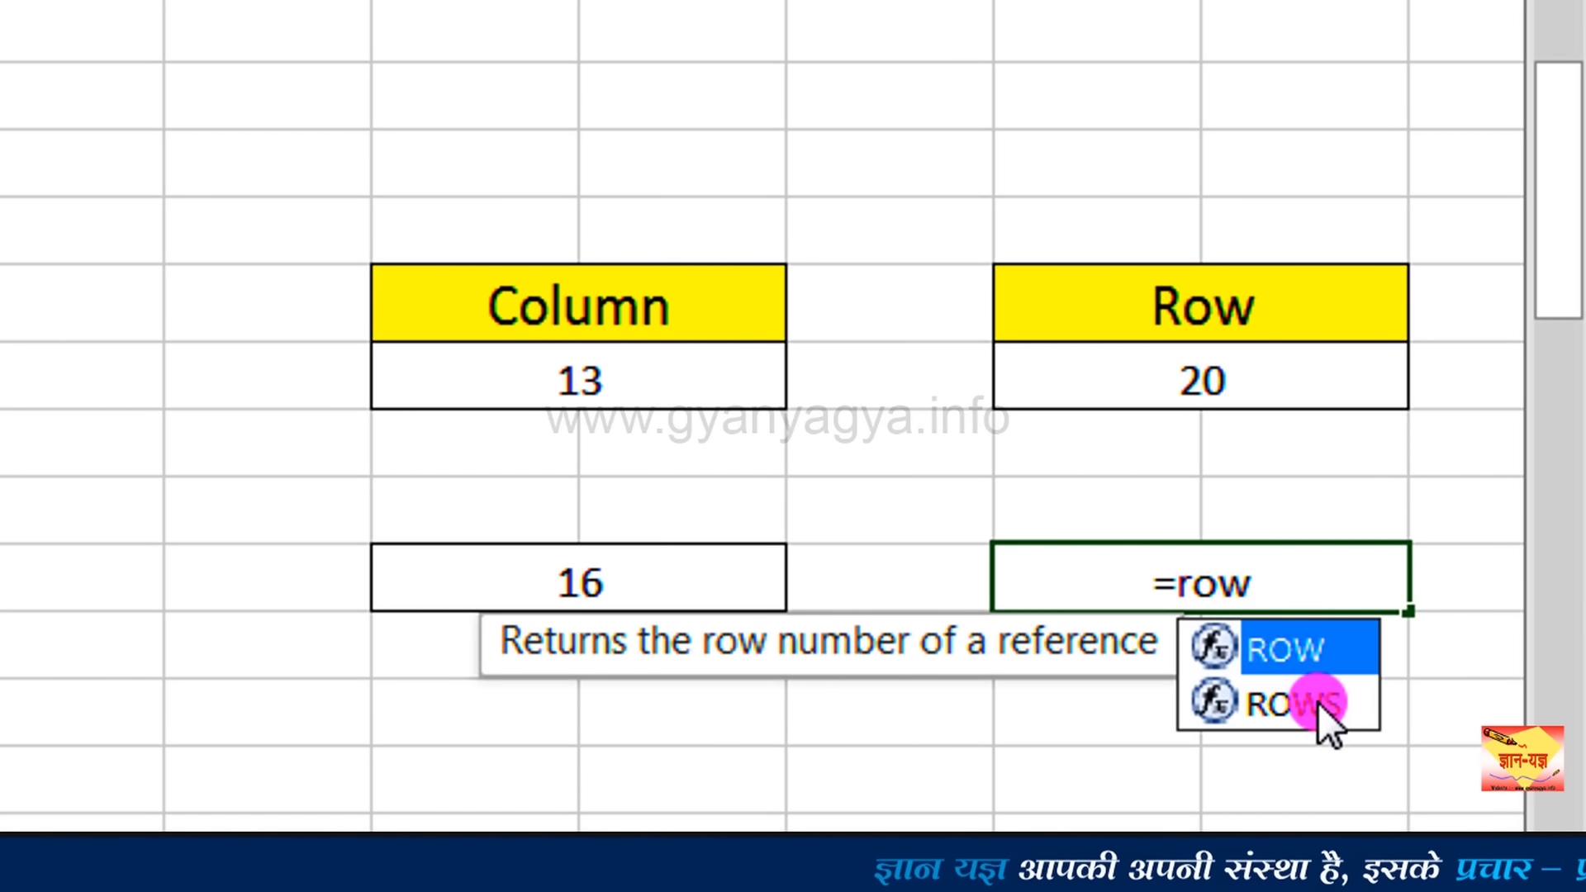
{"action": "double_click", "coordinate": [1324, 657]}
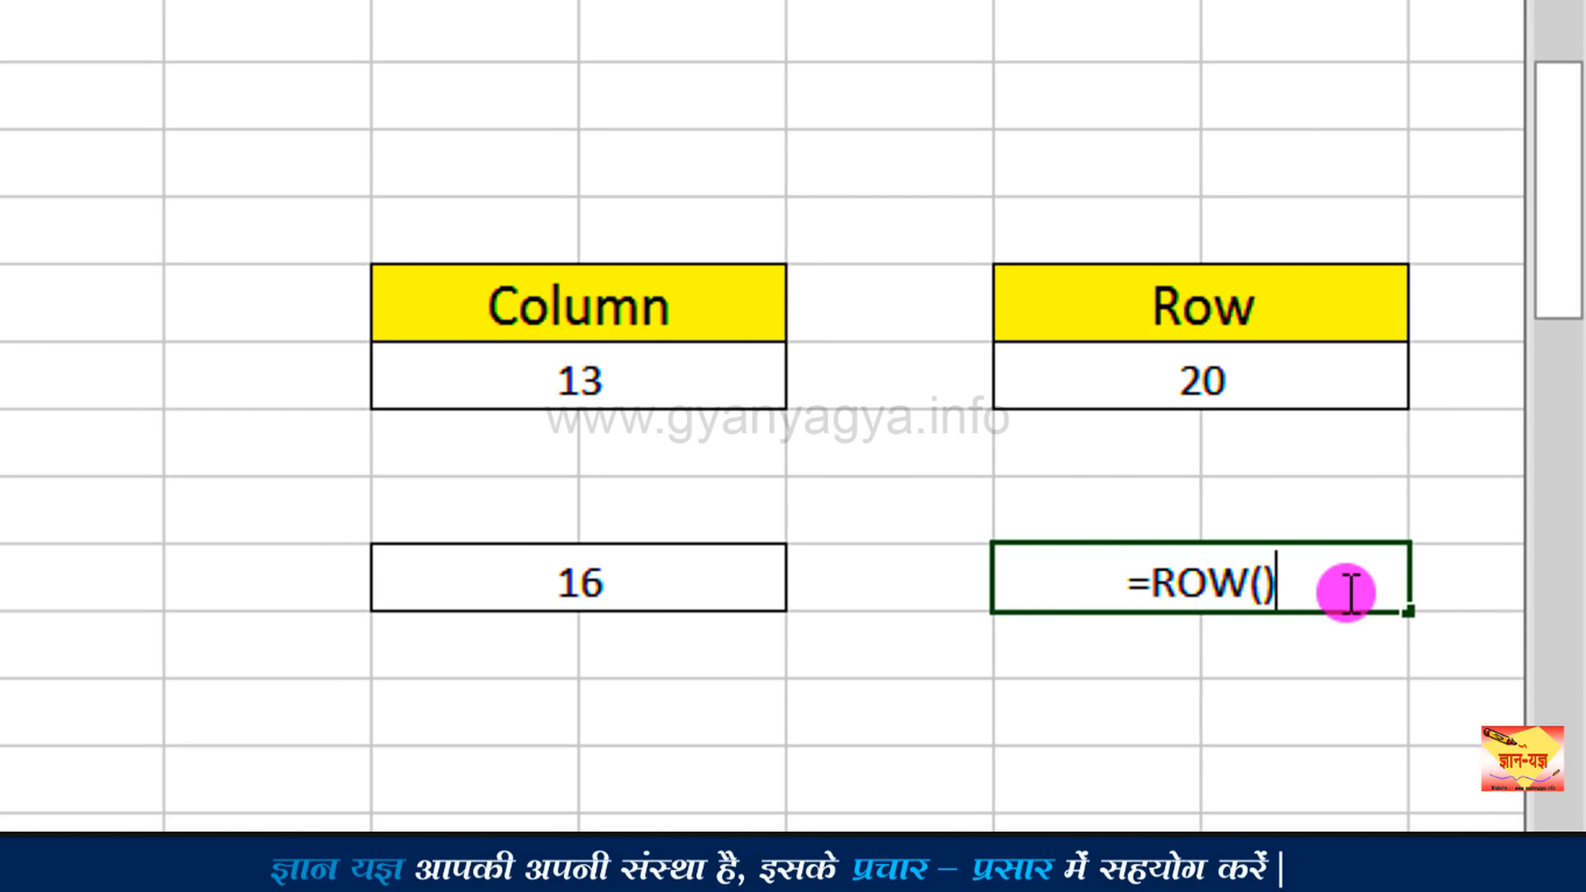
{"action": "key", "text": "Return"}
{"action": "left_click", "coordinate": [1318, 578]}
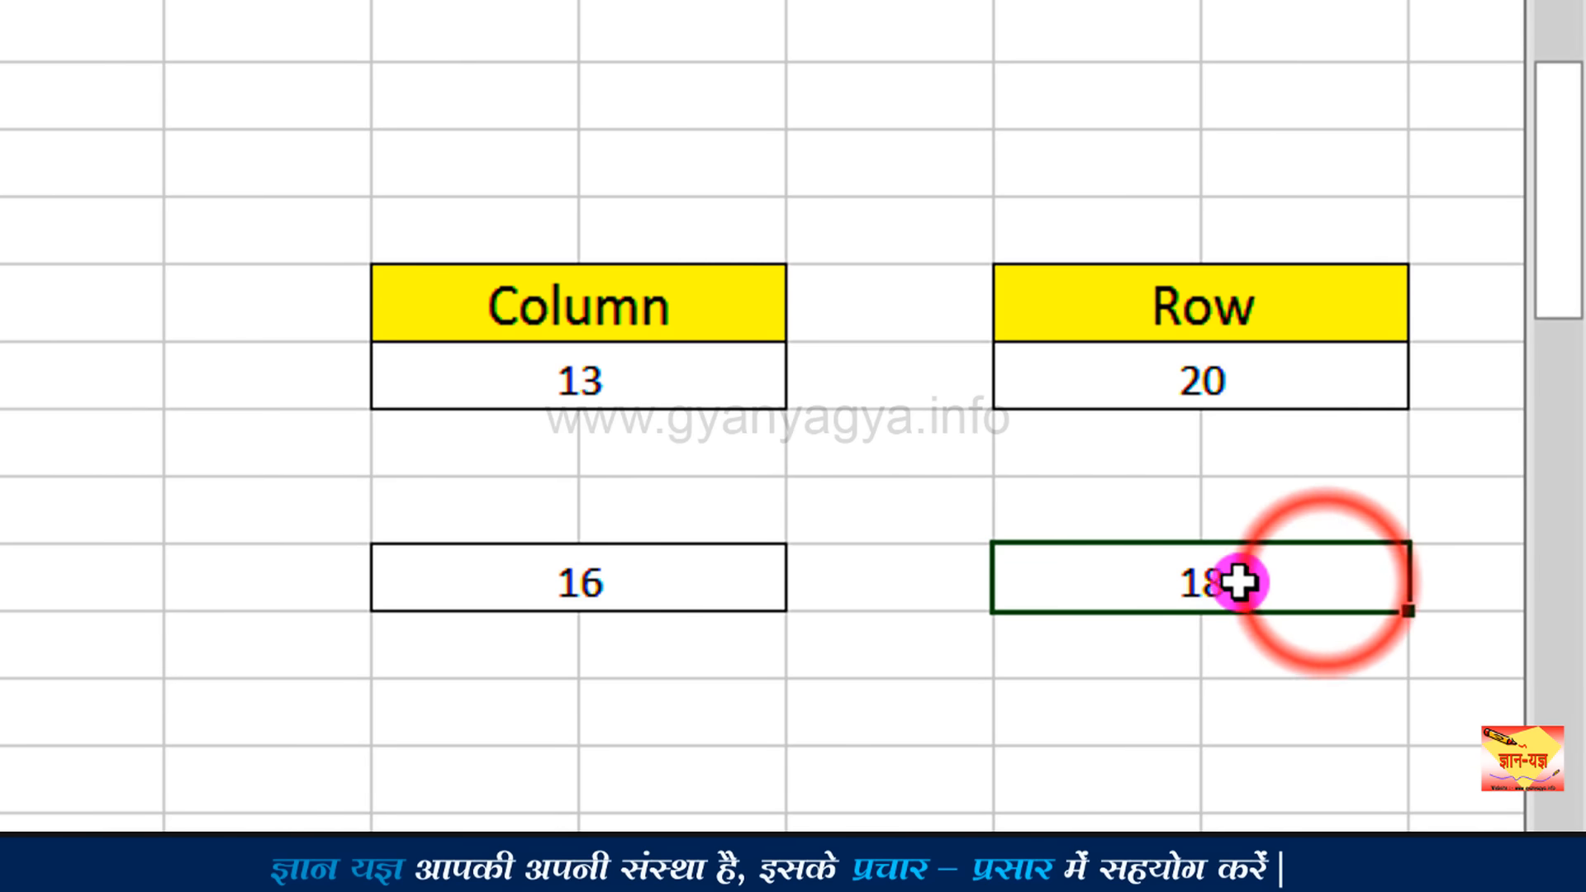